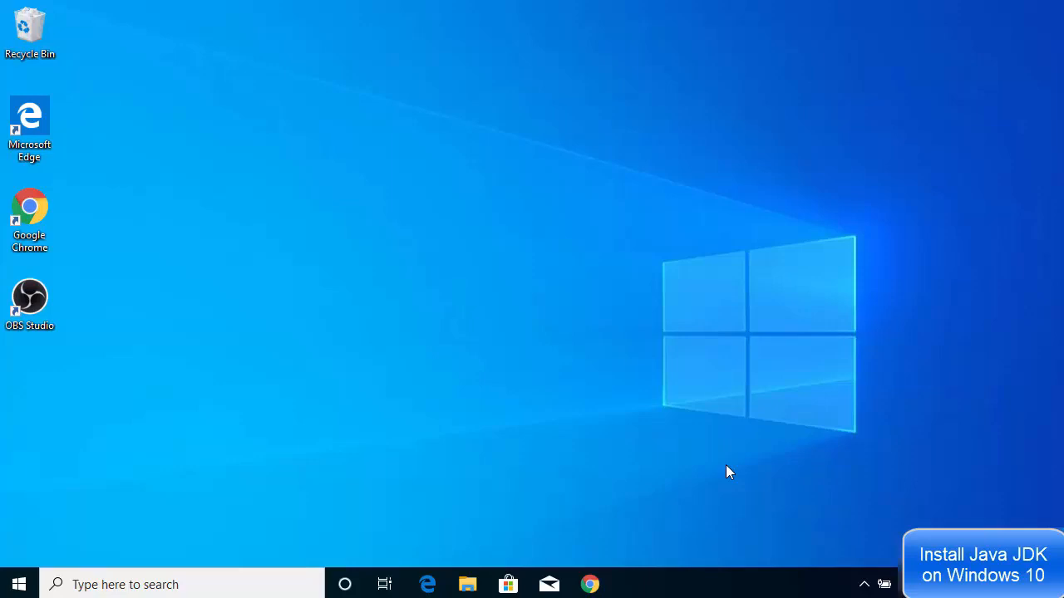
Step: Open the Command Prompt and check for an installed Java runtime by running java -version
left_click(155, 585)
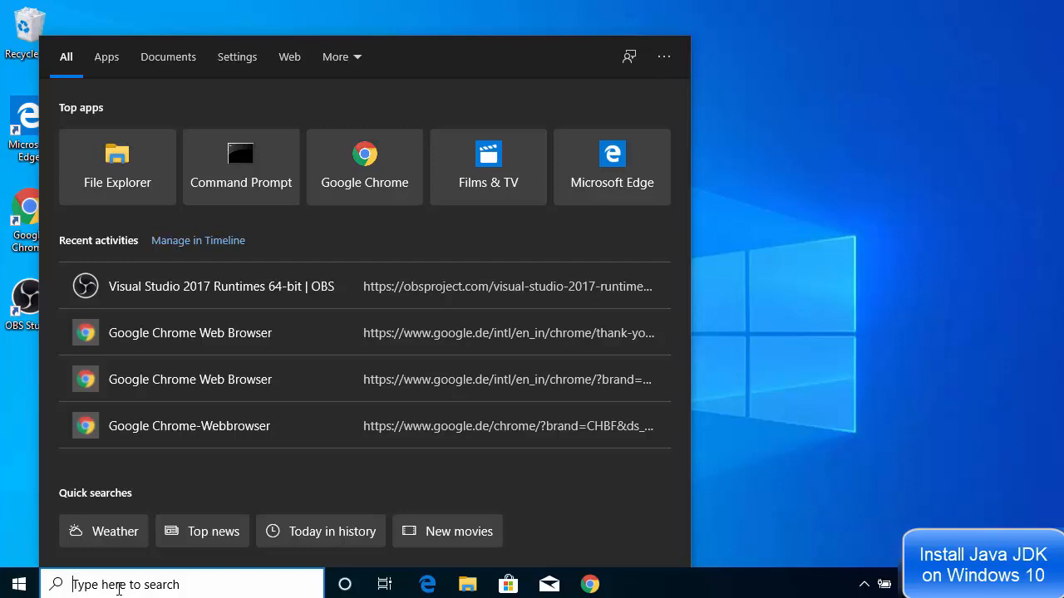
type("cmd")
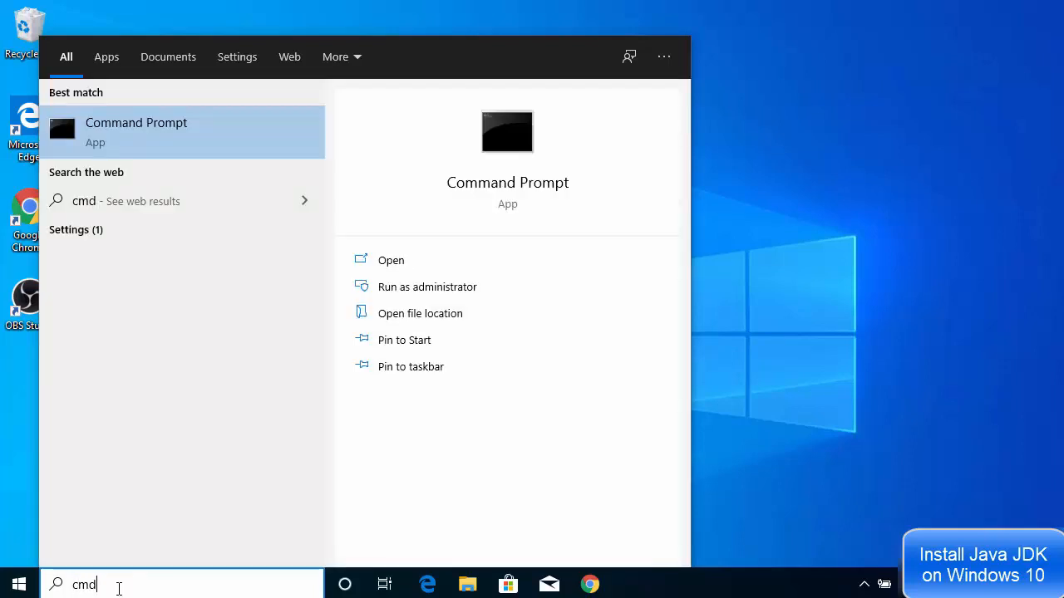
left_click(202, 131)
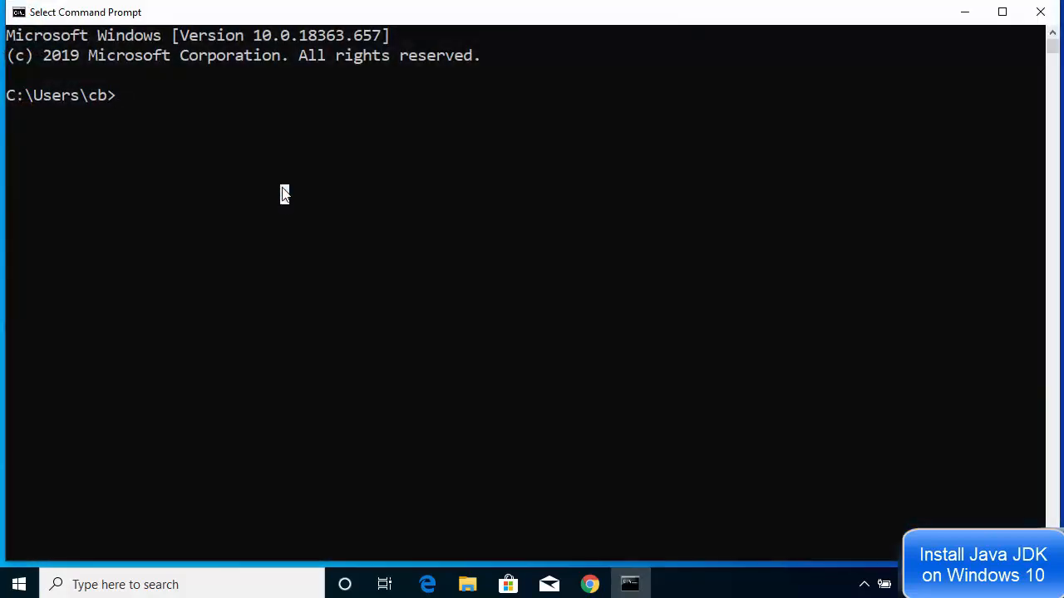
type("java")
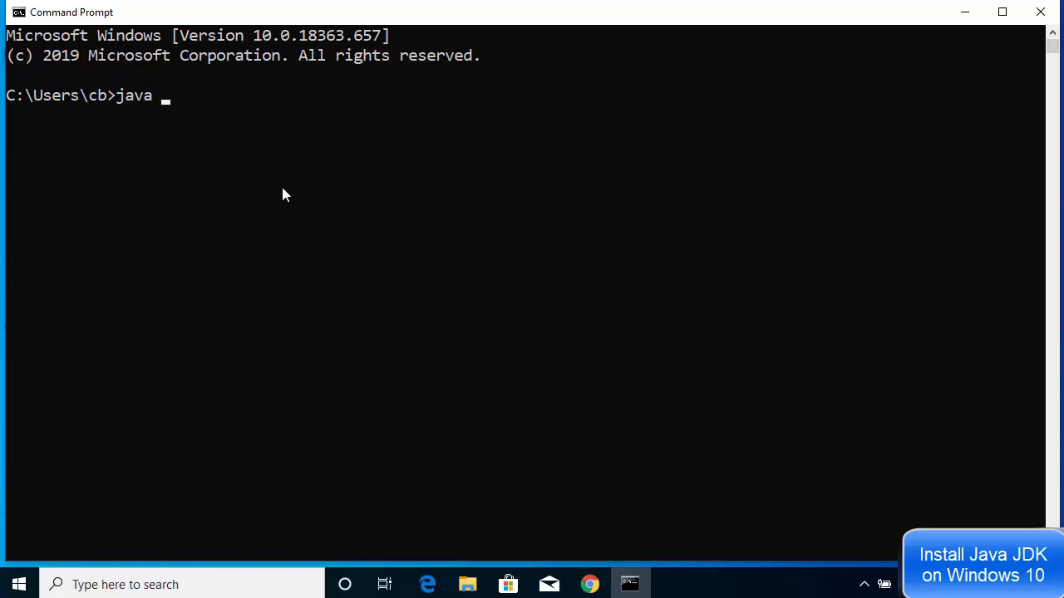
type(" -version")
key("Return")
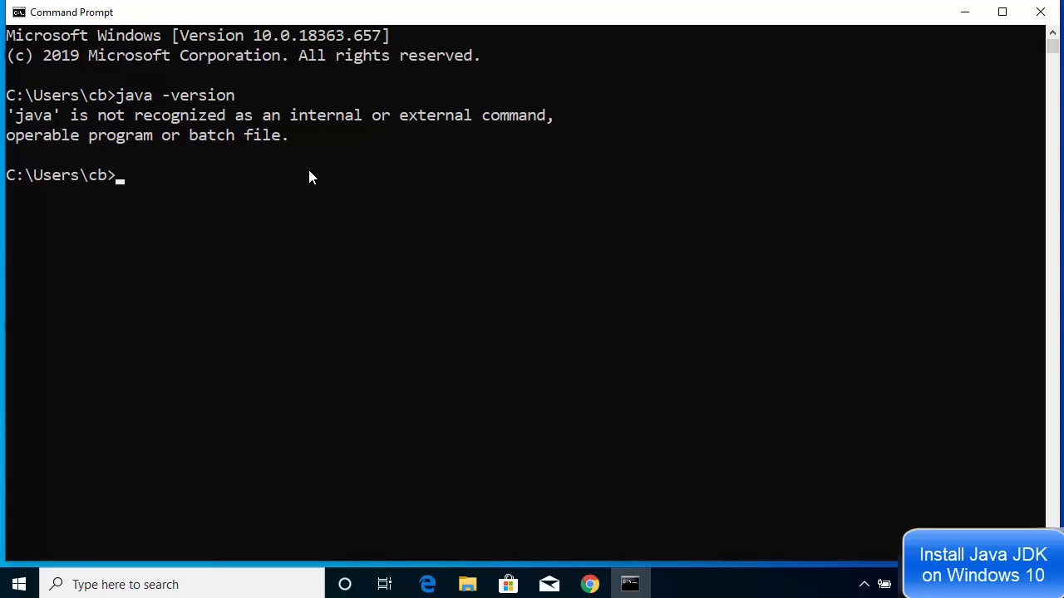
Step: Check for the Java compiler by running javac -version, and close the Command Prompt
key("Up")
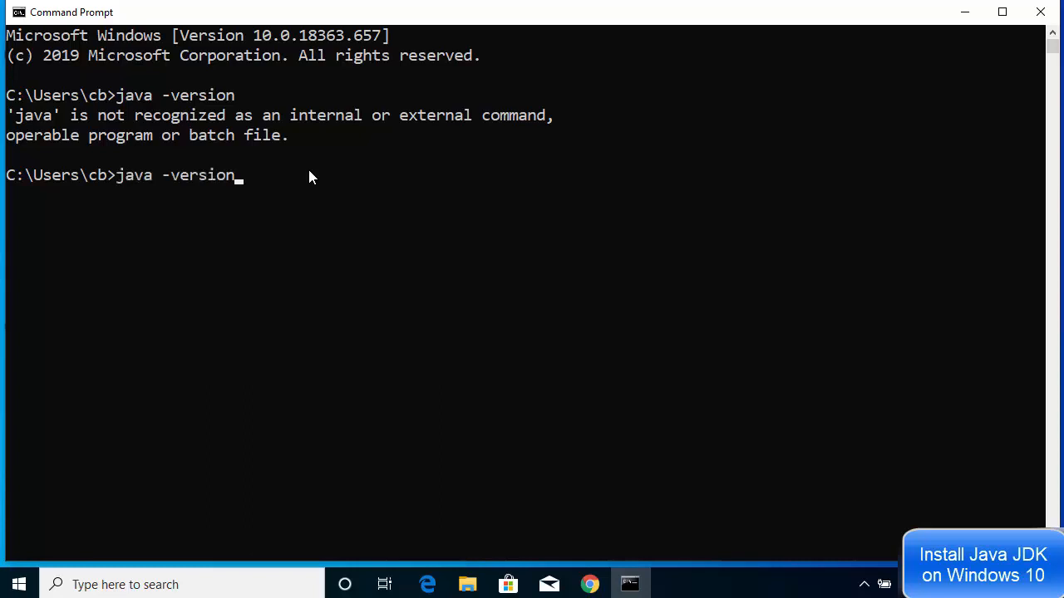
key("Left")
key("Left")
key("Left")
key("Left")
key("Left")
key("Left")
key("Left")
type("c")
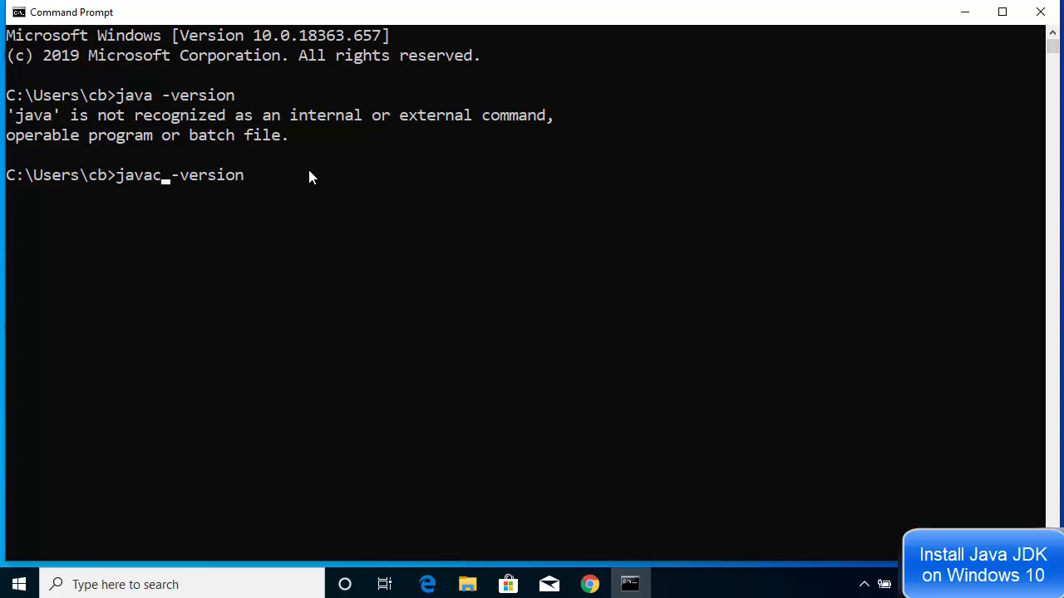
key("Return")
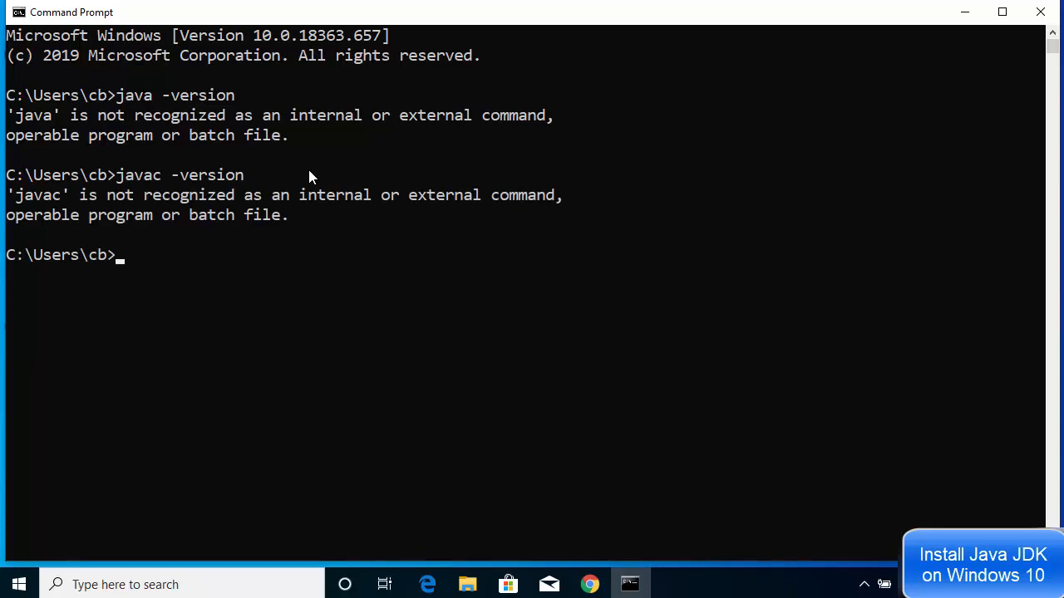
left_click(1039, 12)
Step: Switch to Chrome, open Oracle's Java SE Downloads search result, and set the page zoom to 125%
left_click(592, 584)
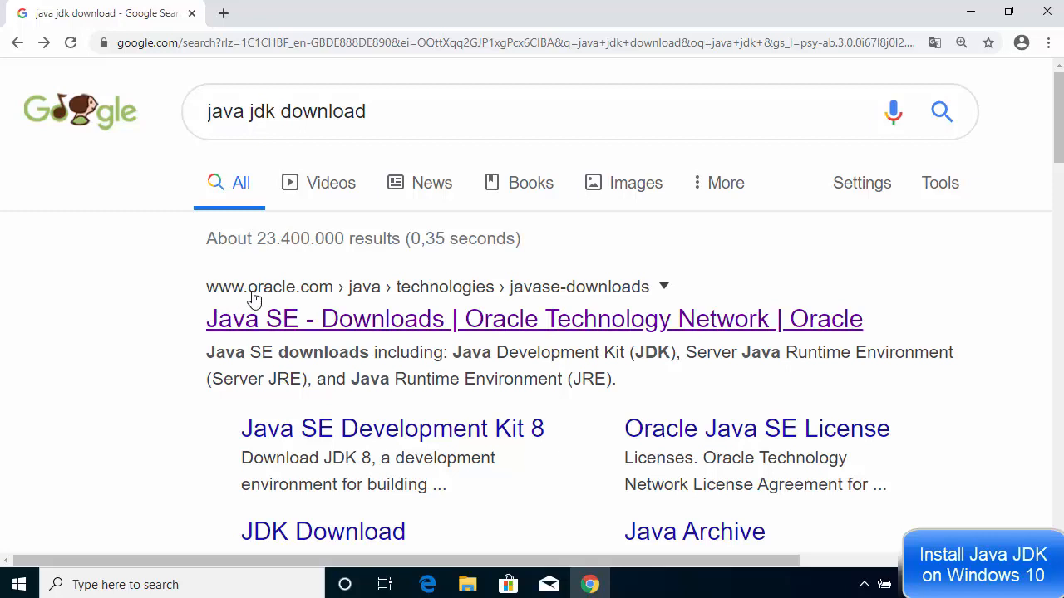
left_click(325, 323)
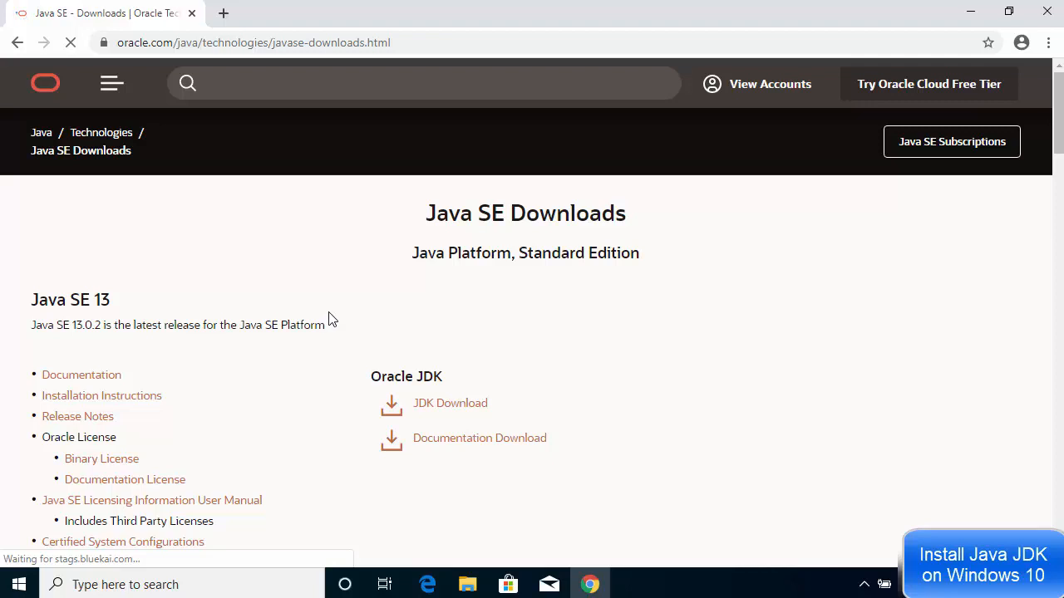
left_click(1048, 46)
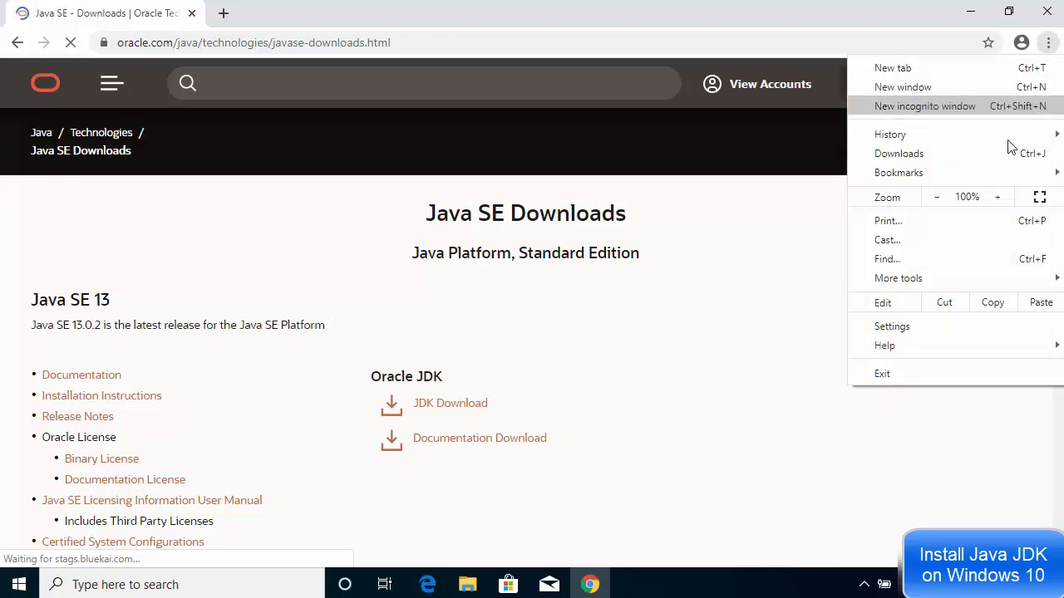
left_click(999, 197)
left_click(1000, 197)
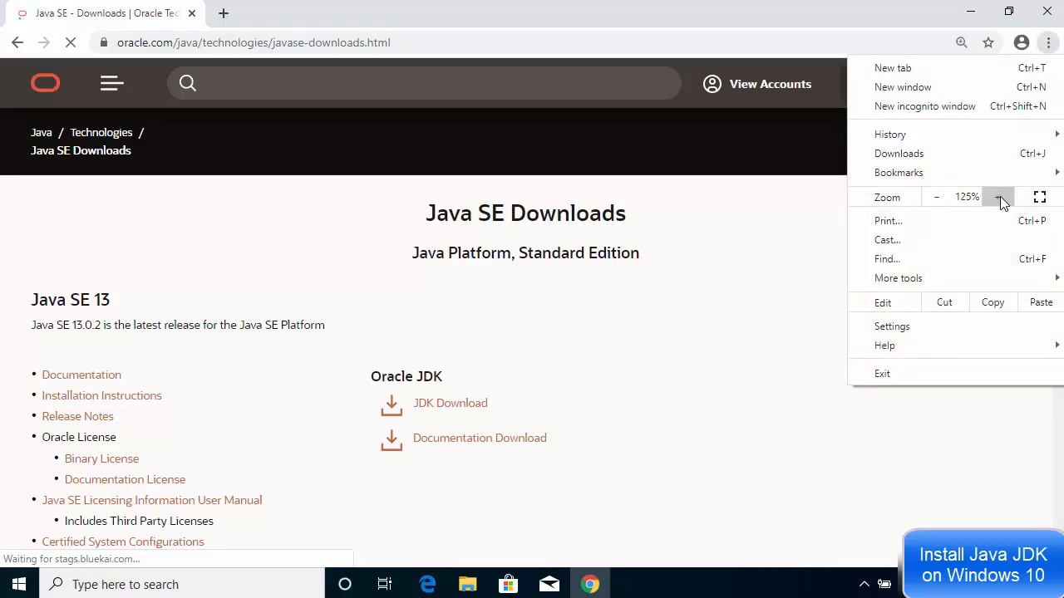
left_click(663, 312)
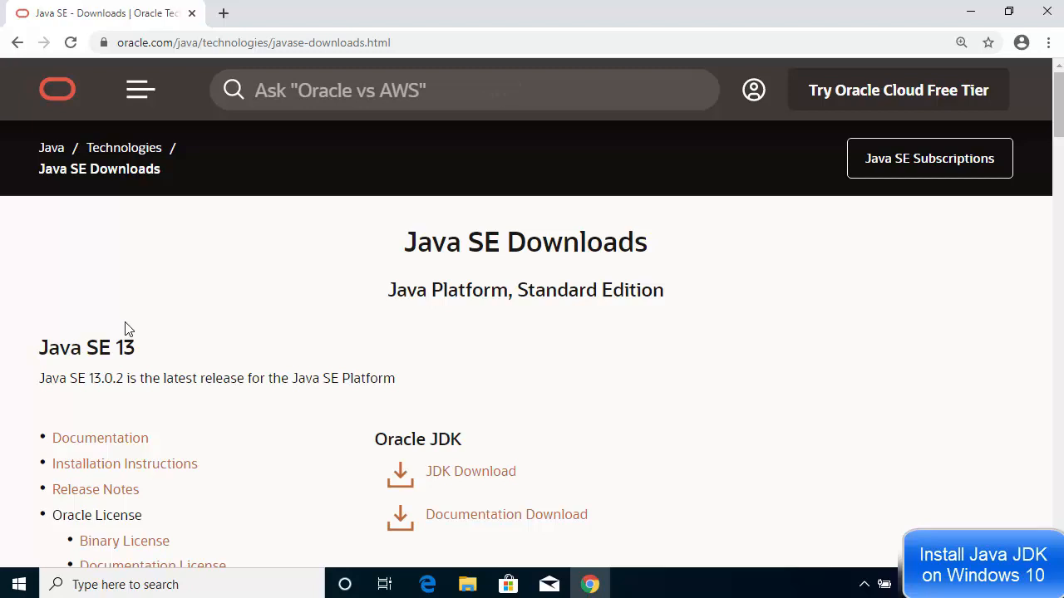
Step: Examine the Java SE releases offered on the downloads page, from the latest release to the older ones
left_click_drag(35, 352, 142, 349)
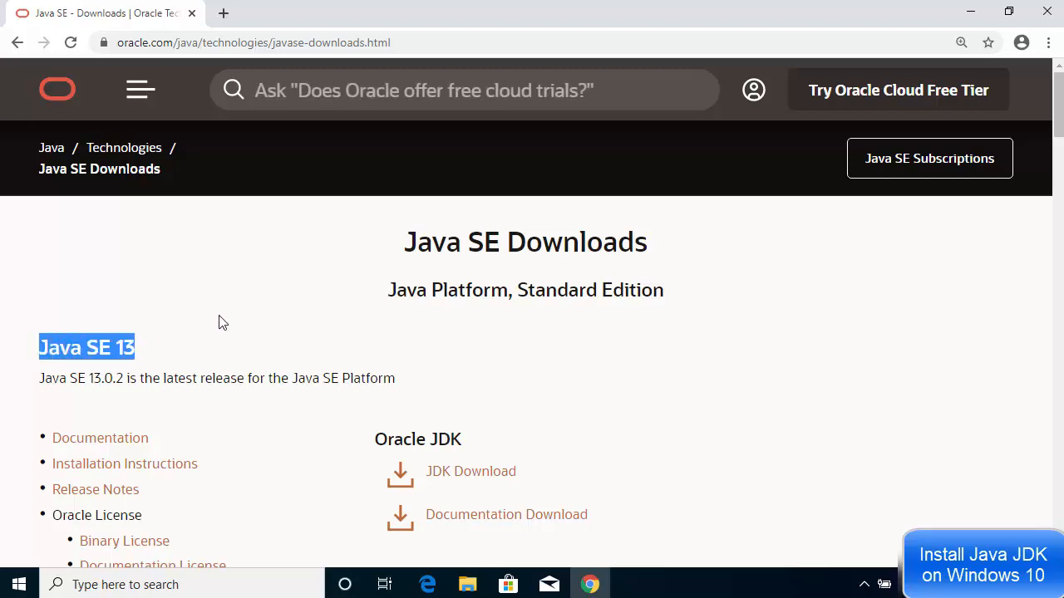
scroll(220, 323, "down", 6)
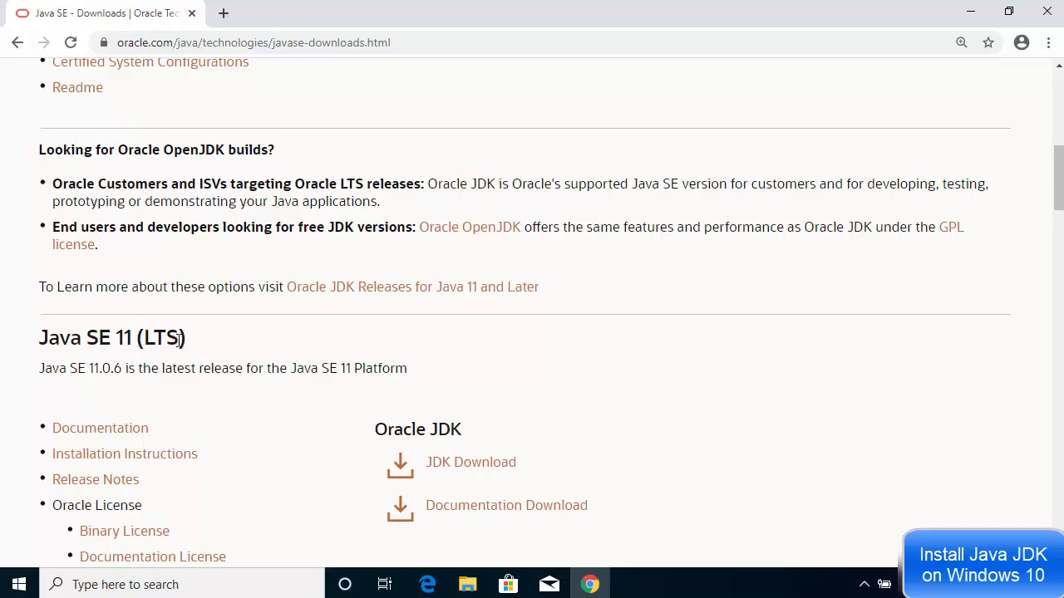
scroll(211, 354, "down", 4)
scroll(211, 354, "down", 2)
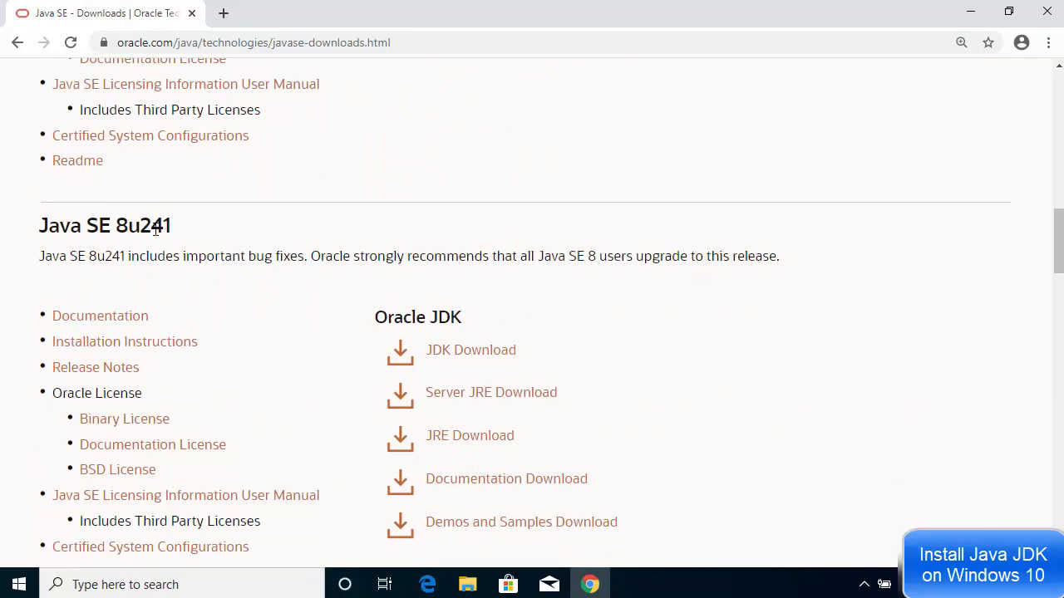
scroll(247, 280, "up", 10)
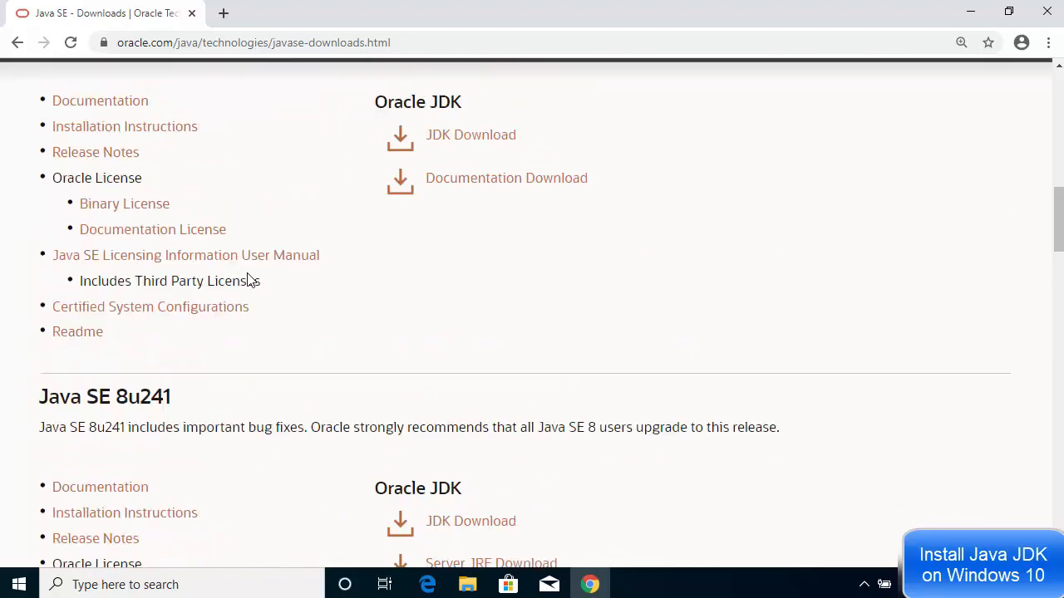
scroll(250, 275, "up", 3)
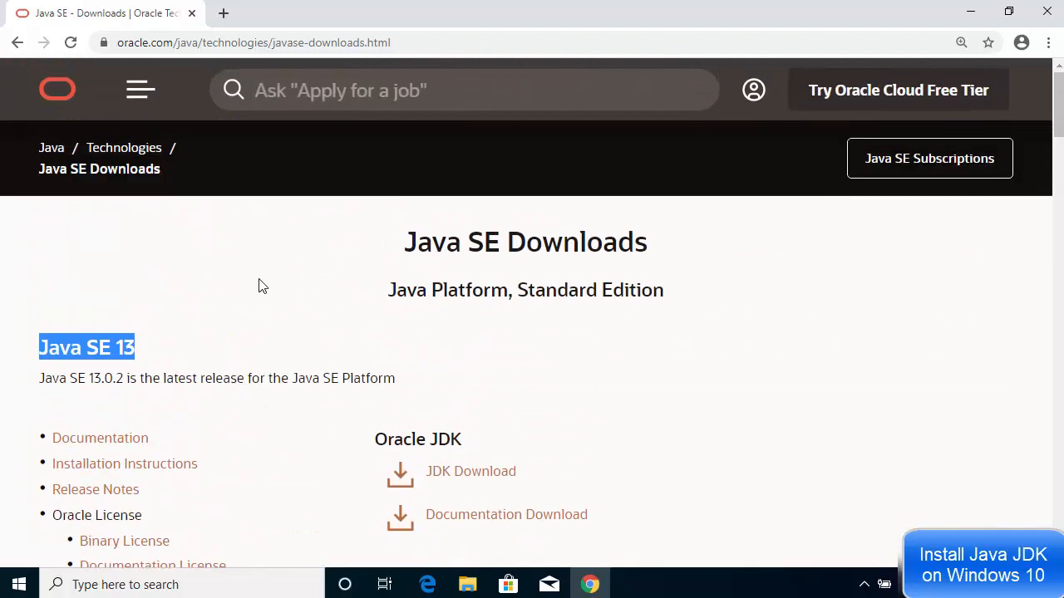
double_click(97, 349)
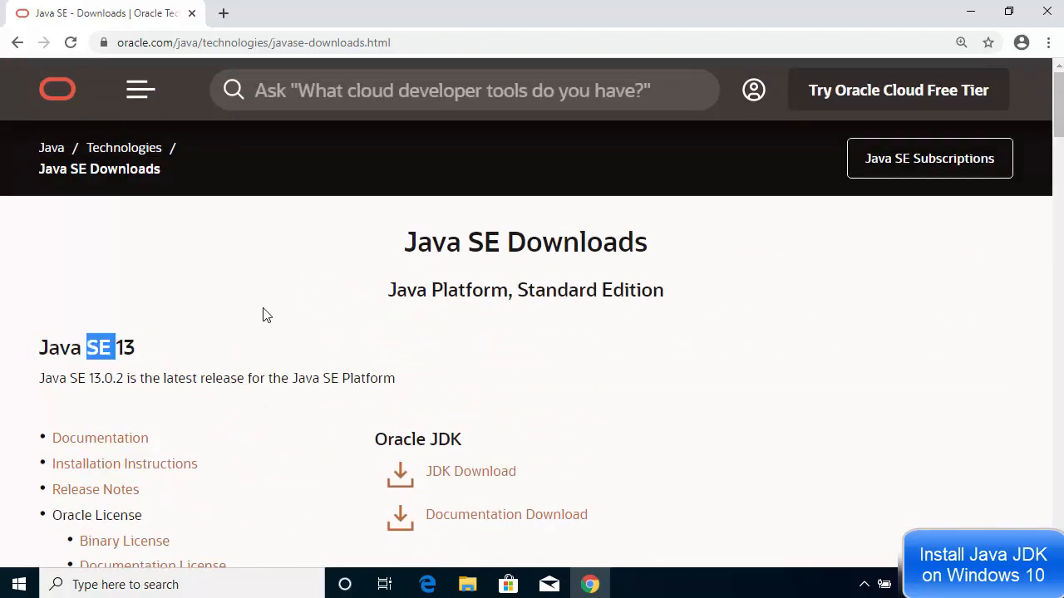
scroll(263, 313, "down", 1)
scroll(266, 314, "down", 1)
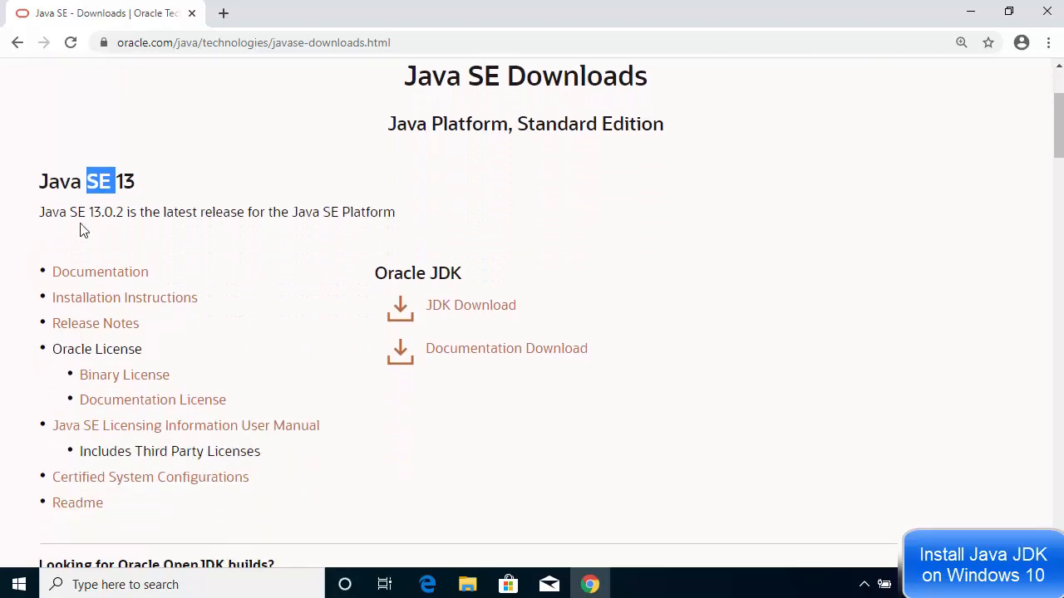
double_click(43, 187)
left_click(42, 187)
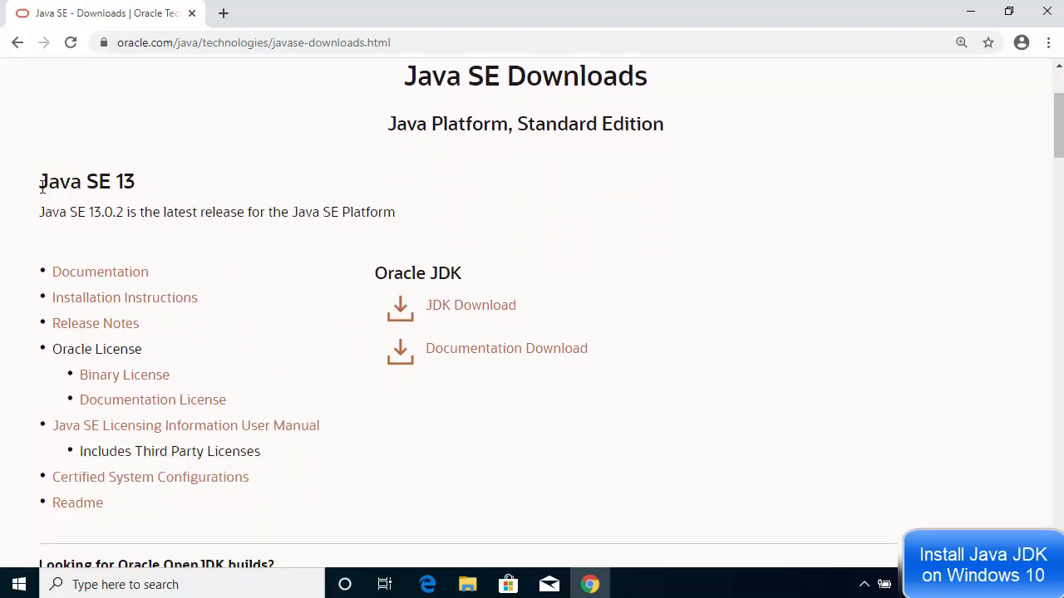
Step: Open the JDK download page for Java SE 13 and find the Windows packages in the Development Kit 13.0.2 table
left_click(444, 312)
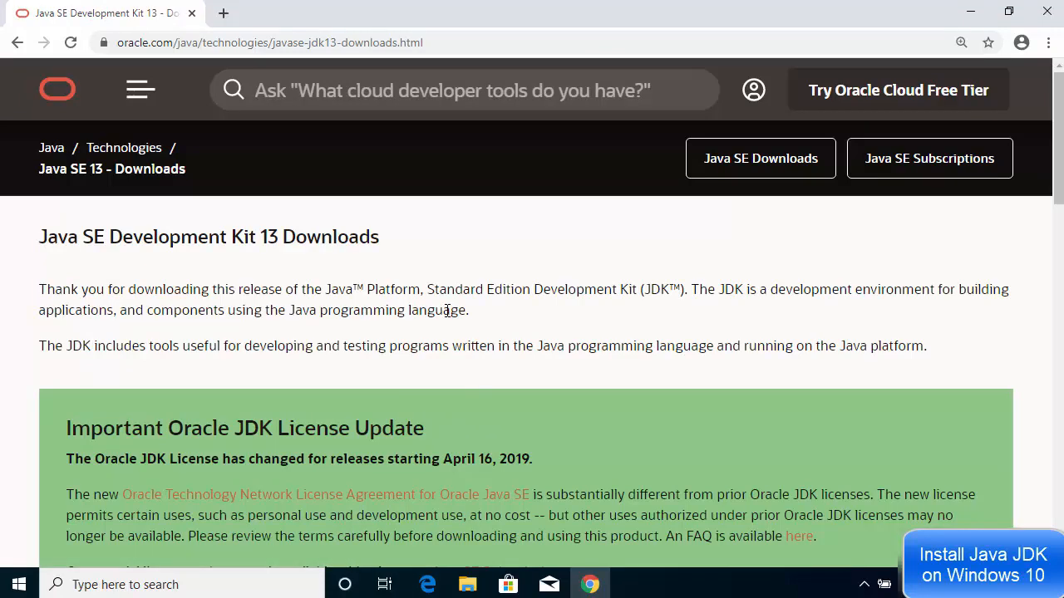
scroll(447, 310, "down", 3)
scroll(445, 311, "down", 6)
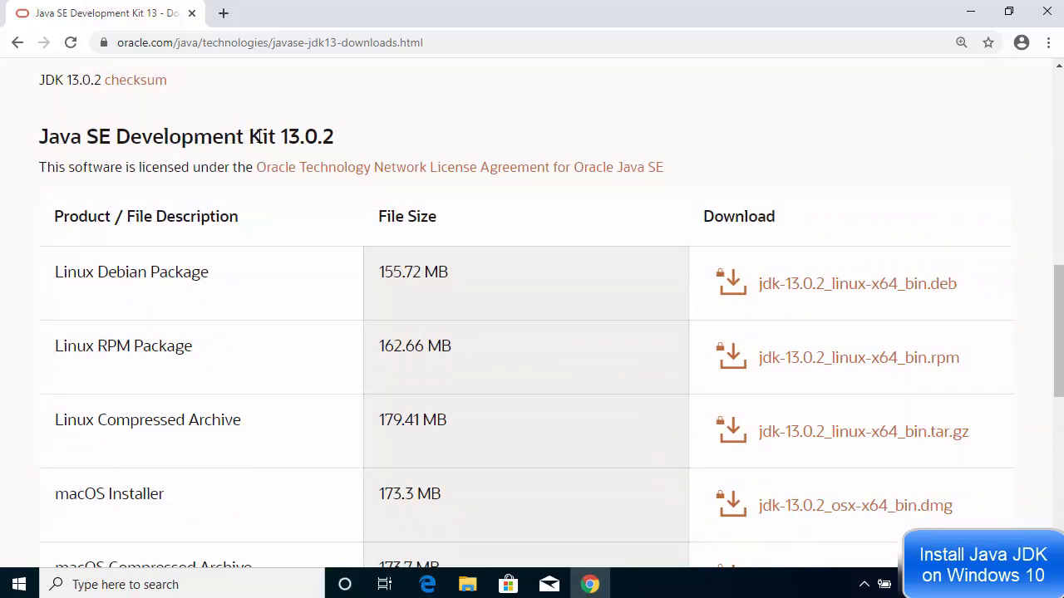
left_click_drag(341, 141, 280, 138)
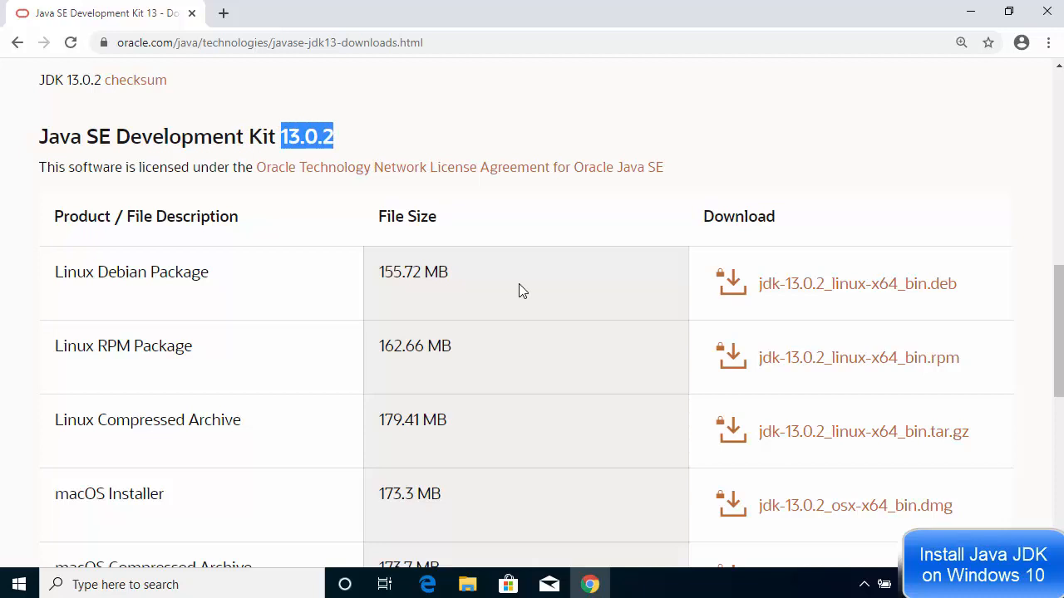
scroll(519, 284, "down", 2)
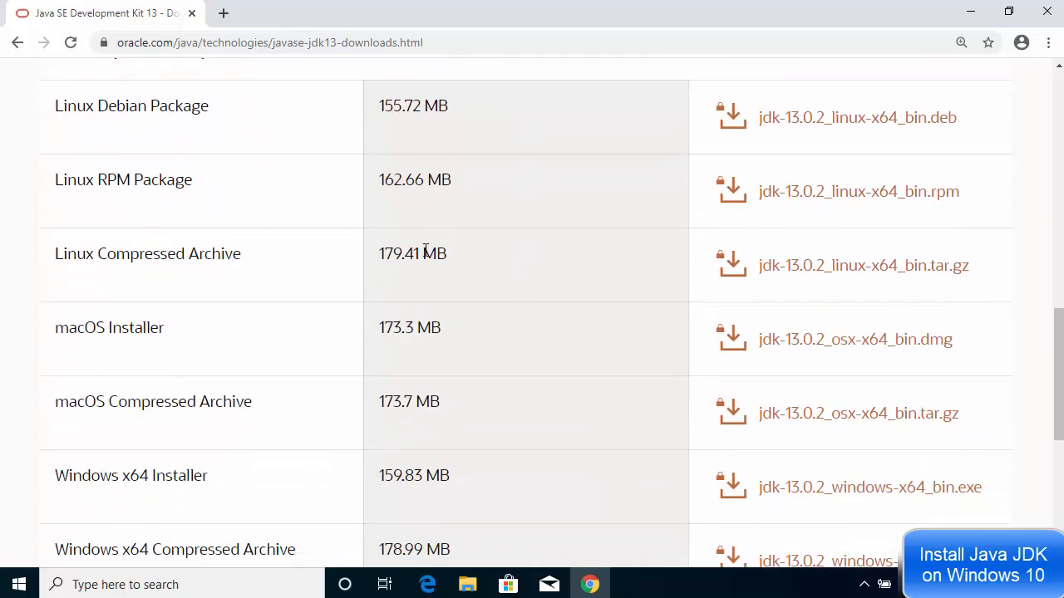
scroll(489, 259, "down", 1)
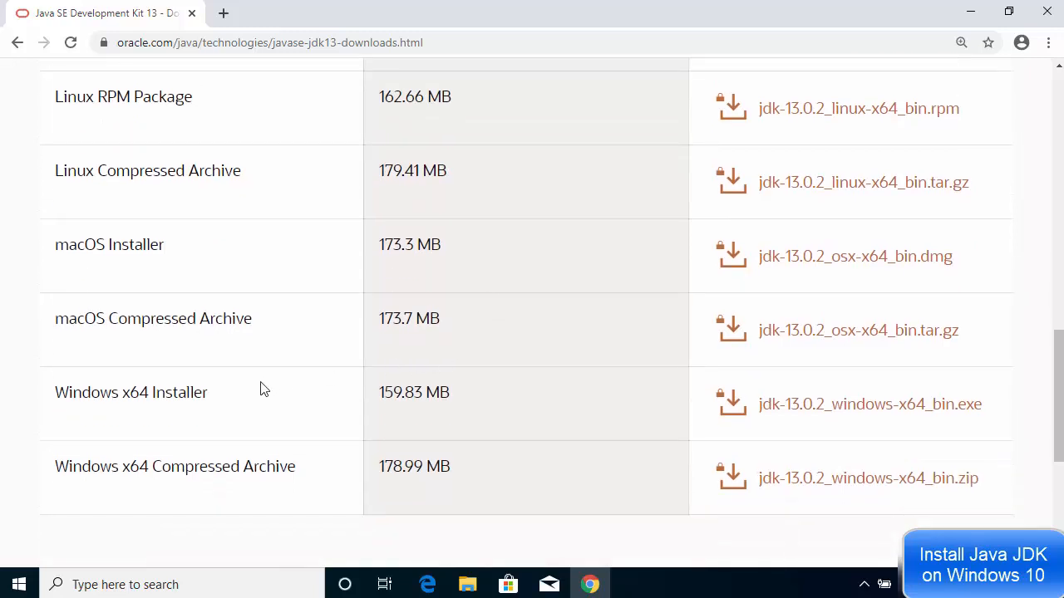
Step: Download the Windows x64 Installer jdk-13.0.2_windows-x64_bin.exe, accepting the Oracle Technology Network License Agreement
left_click_drag(245, 396, 62, 386)
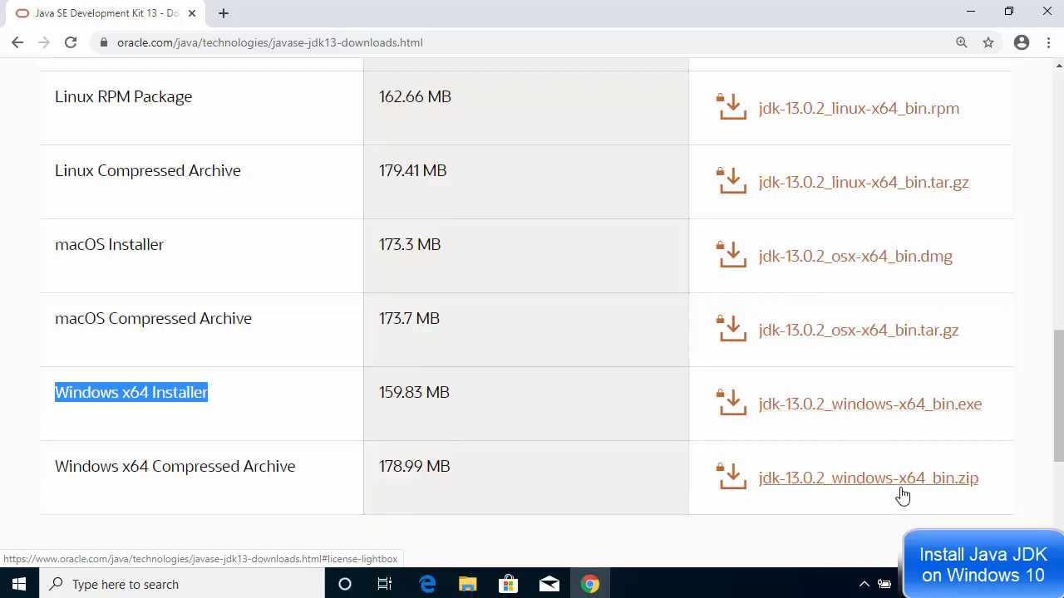
left_click(887, 413)
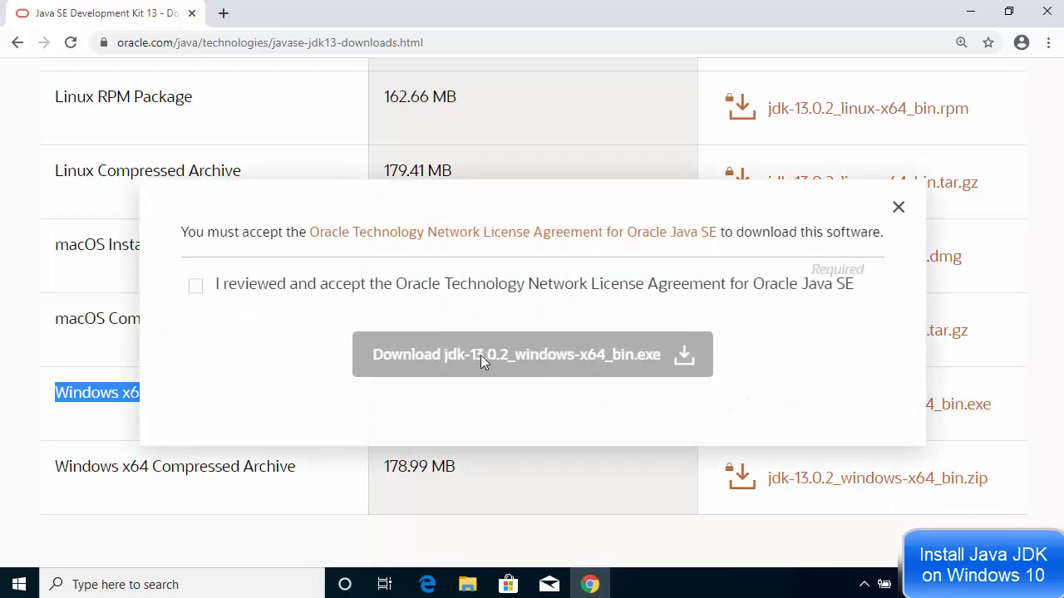
left_click(196, 287)
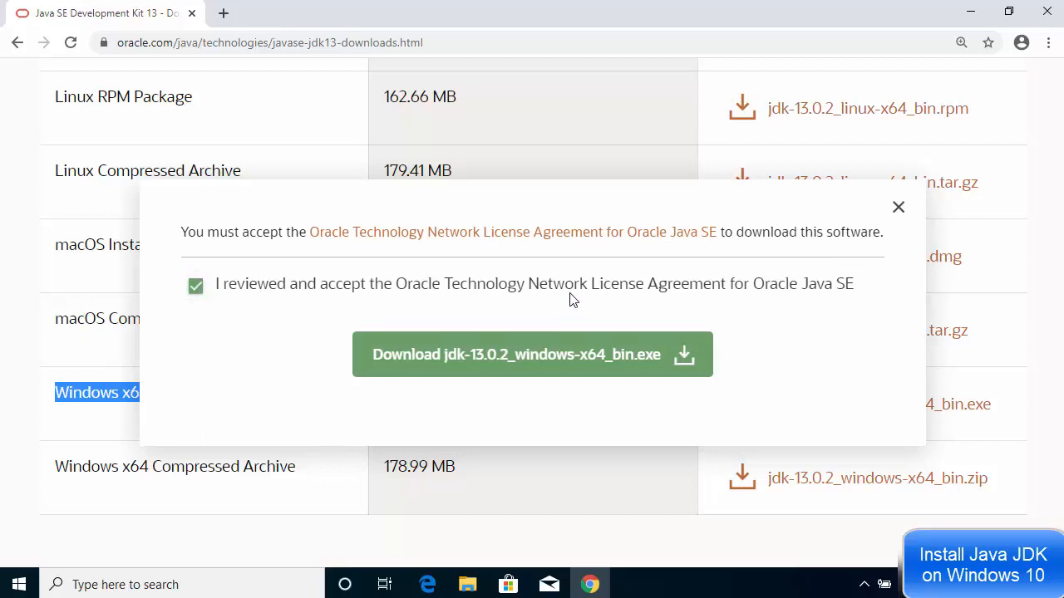
left_click(498, 361)
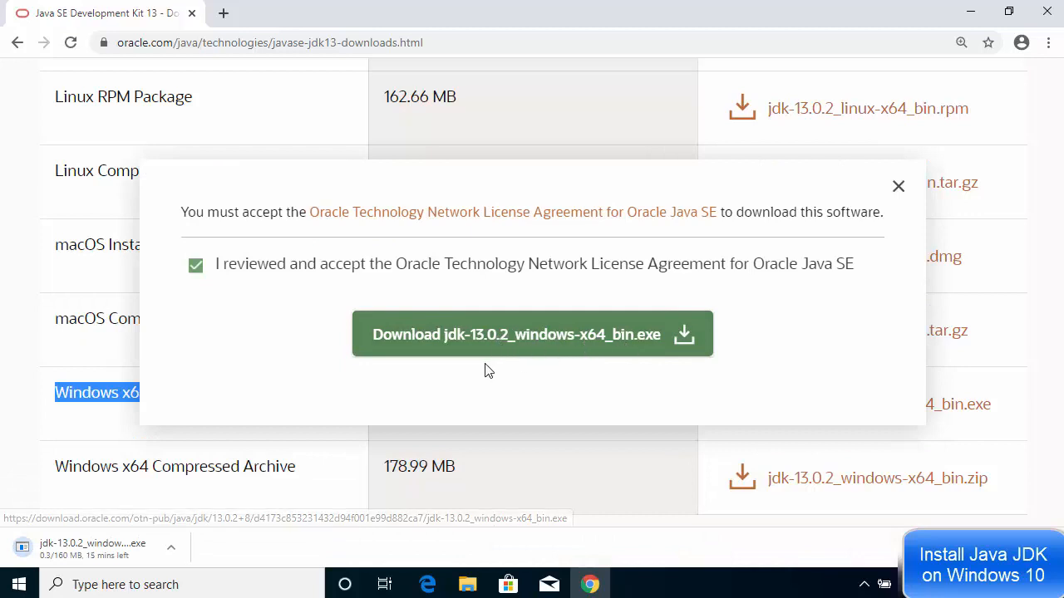
Step: Run the downloaded JDK installer, minimize the browser, allow changes to the device, and advance the setup wizard to the destination folder page
left_click(126, 551)
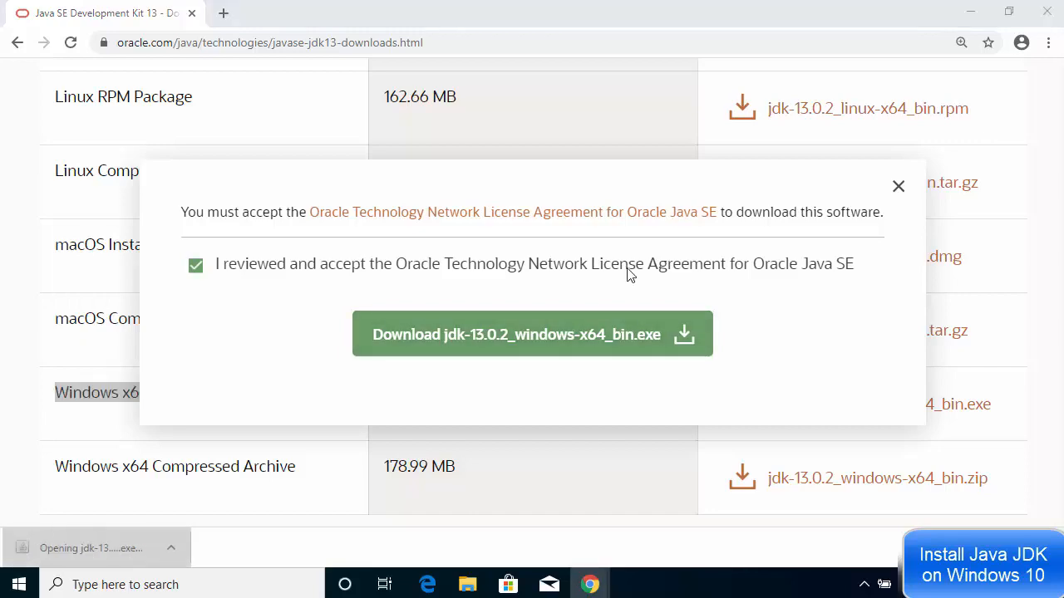
left_click(969, 16)
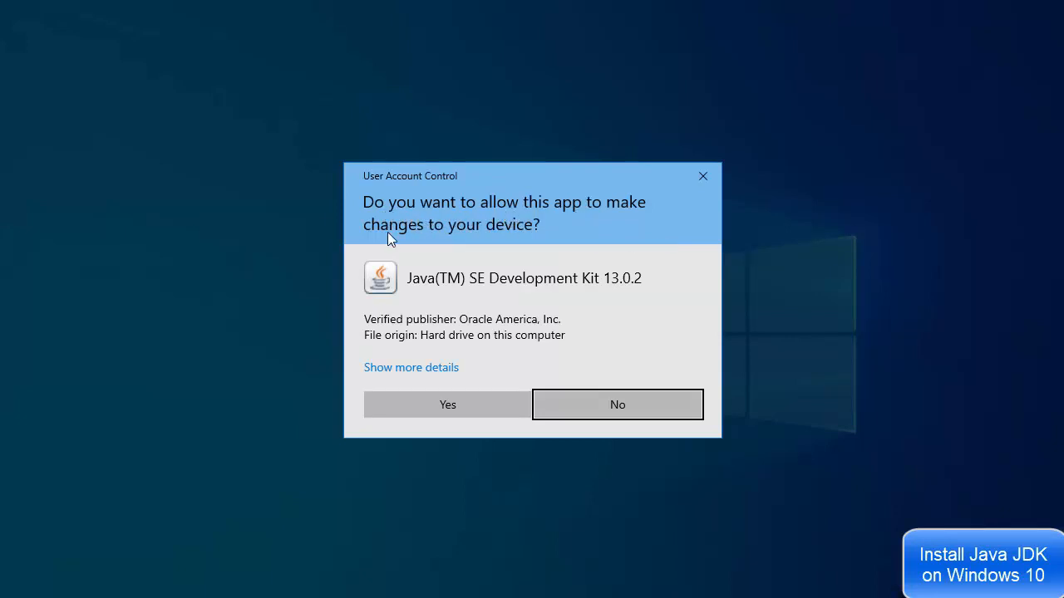
left_click(419, 399)
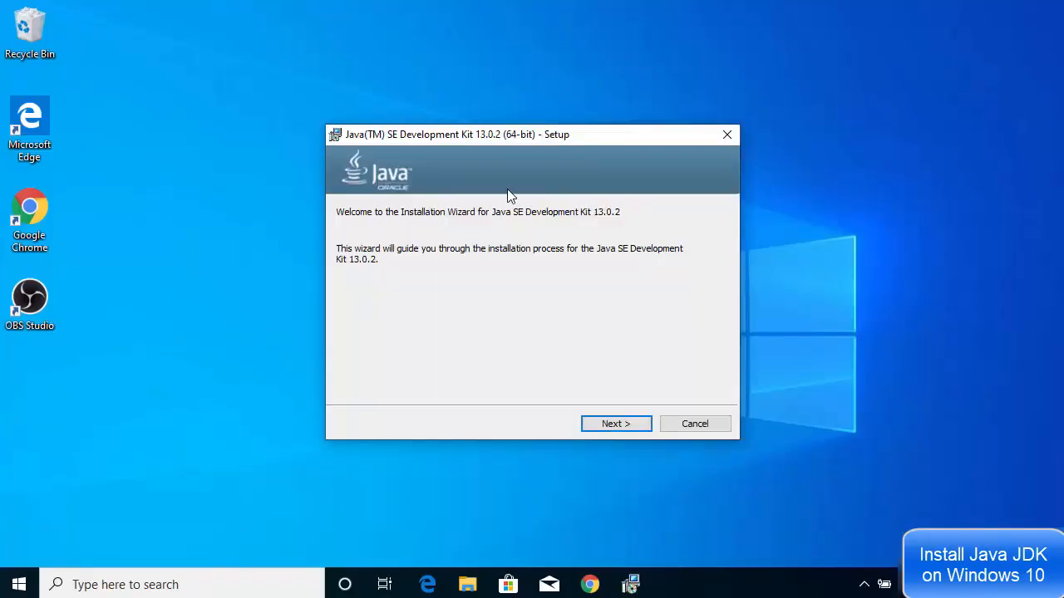
left_click(598, 425)
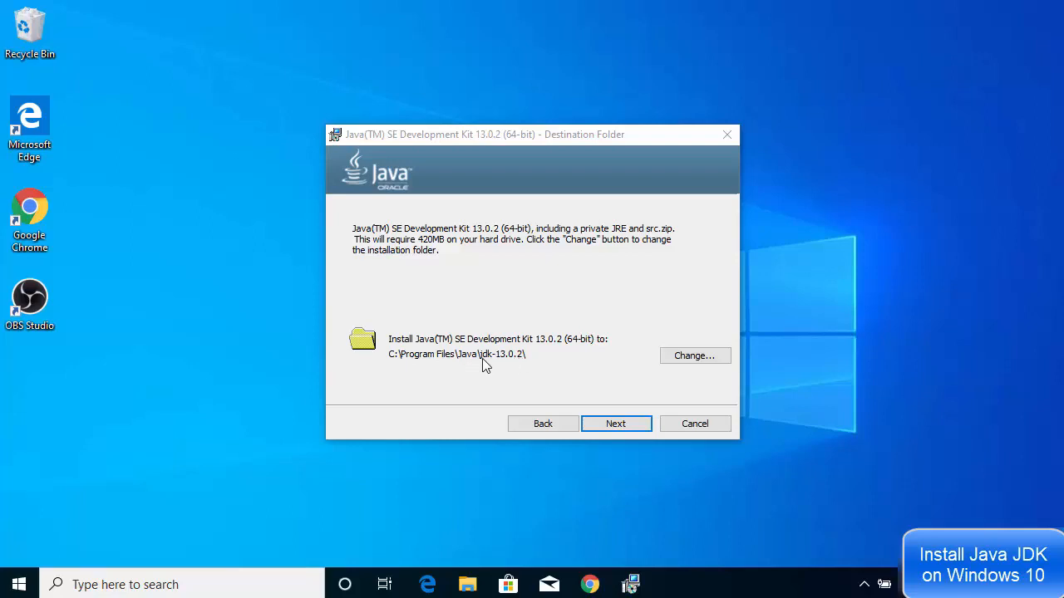
left_click(516, 367)
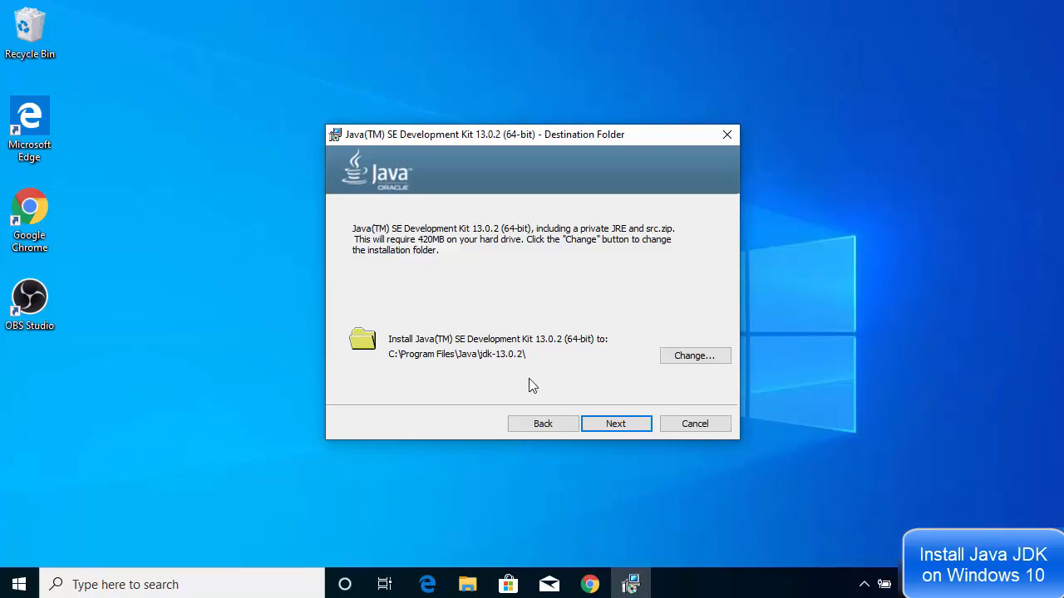
Step: Install the JDK to the default folder C:\Program Files\Java\jdk-13.0.2\ and close the completed setup wizard
left_click(602, 422)
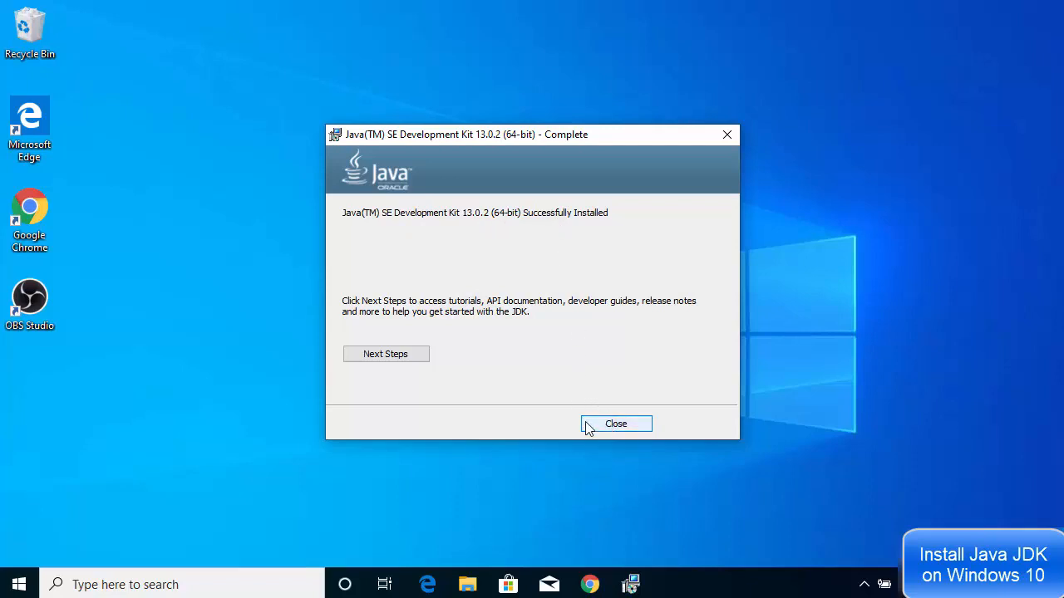
left_click(614, 425)
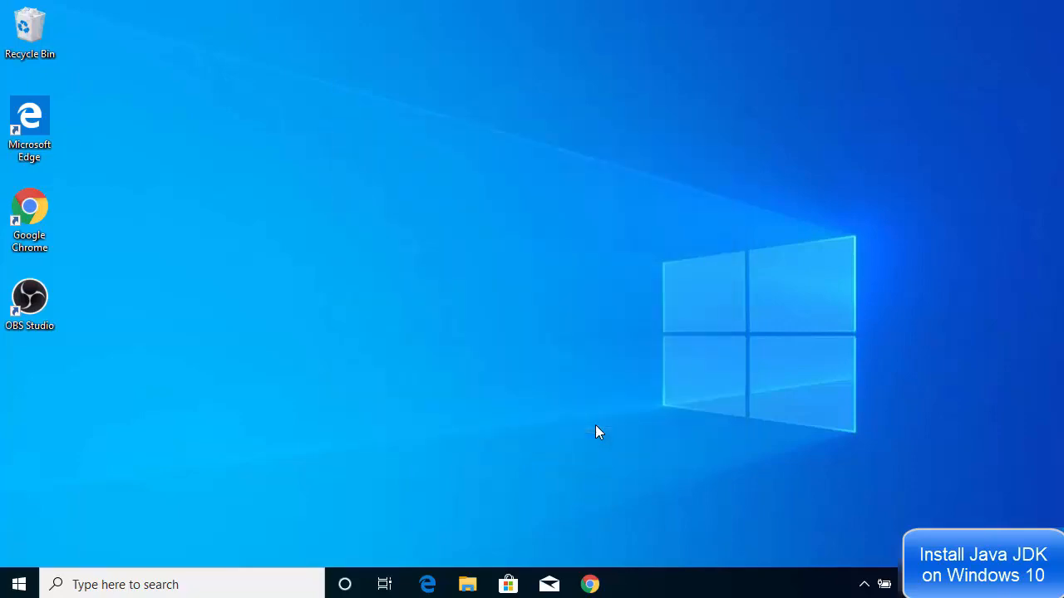
Step: In File Explorer, open the installed JDK's bin folder under Program Files\Java\jdk-13.0.2 on Local Disk (C:)
left_click(467, 584)
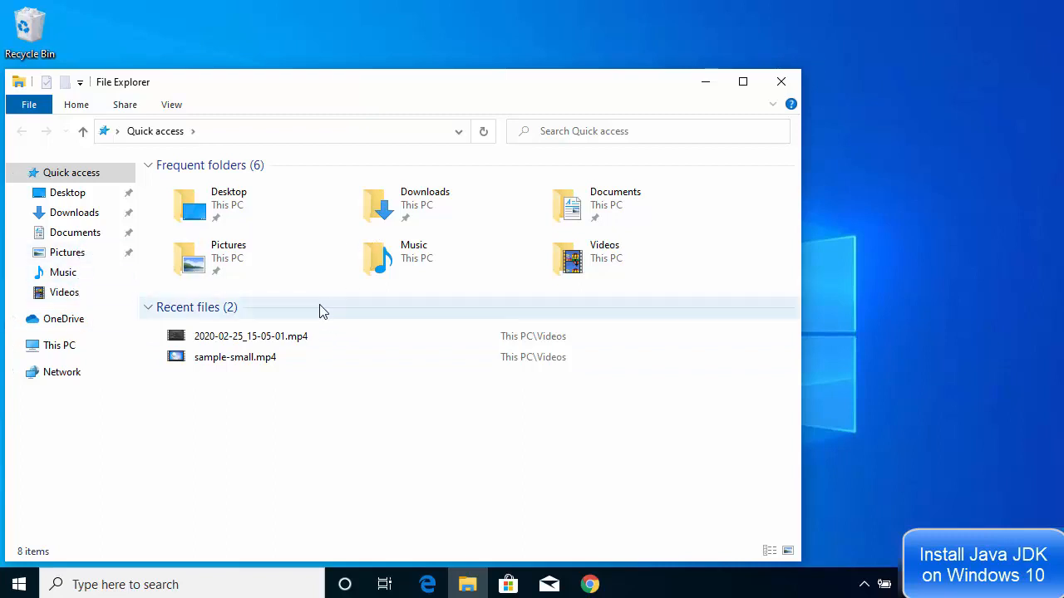
left_click(70, 352)
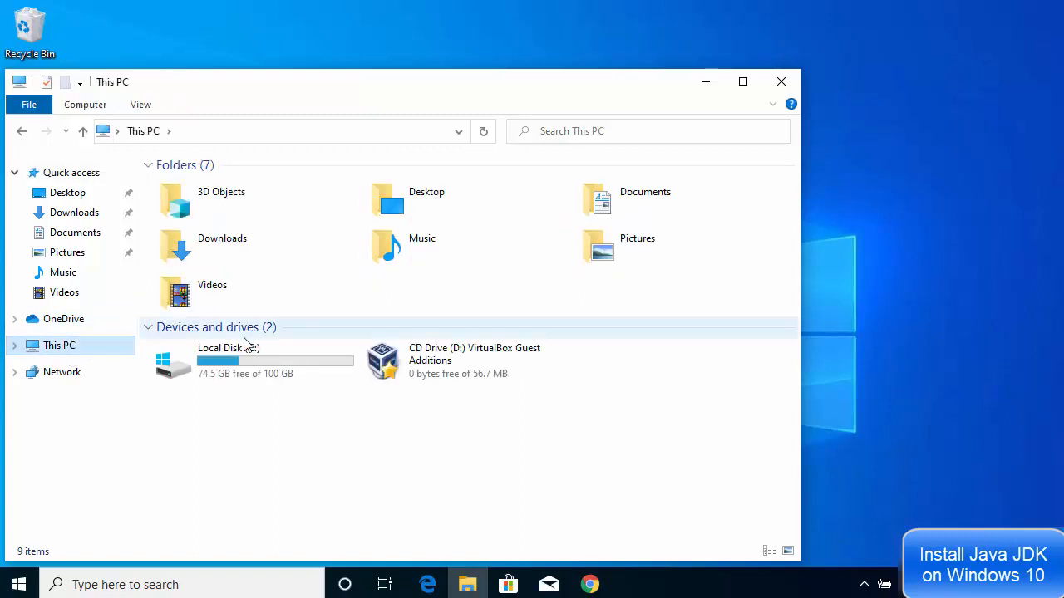
left_click(231, 367)
double_click(230, 366)
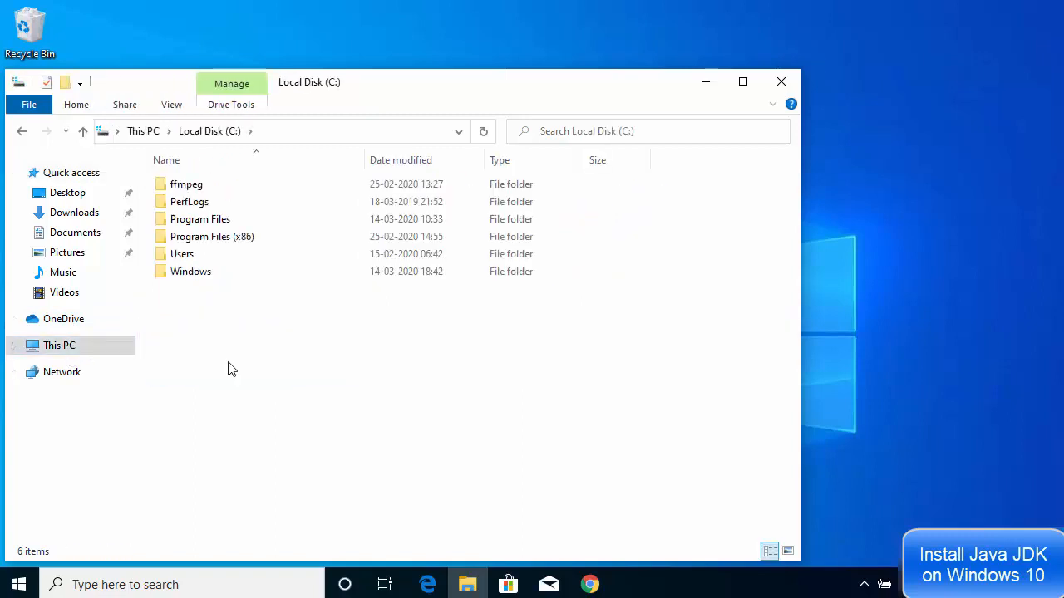
double_click(199, 220)
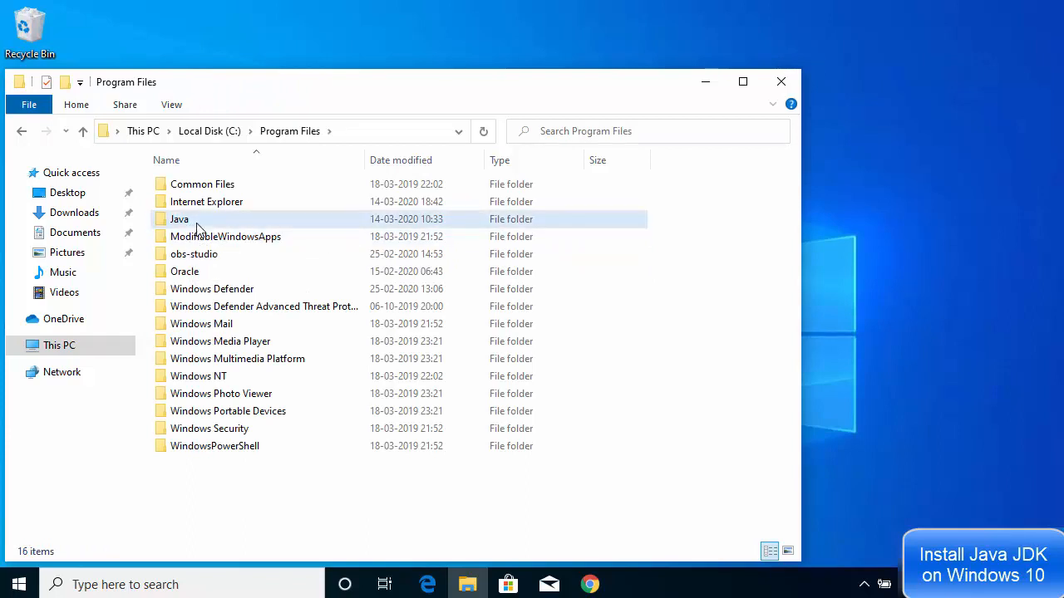
double_click(192, 226)
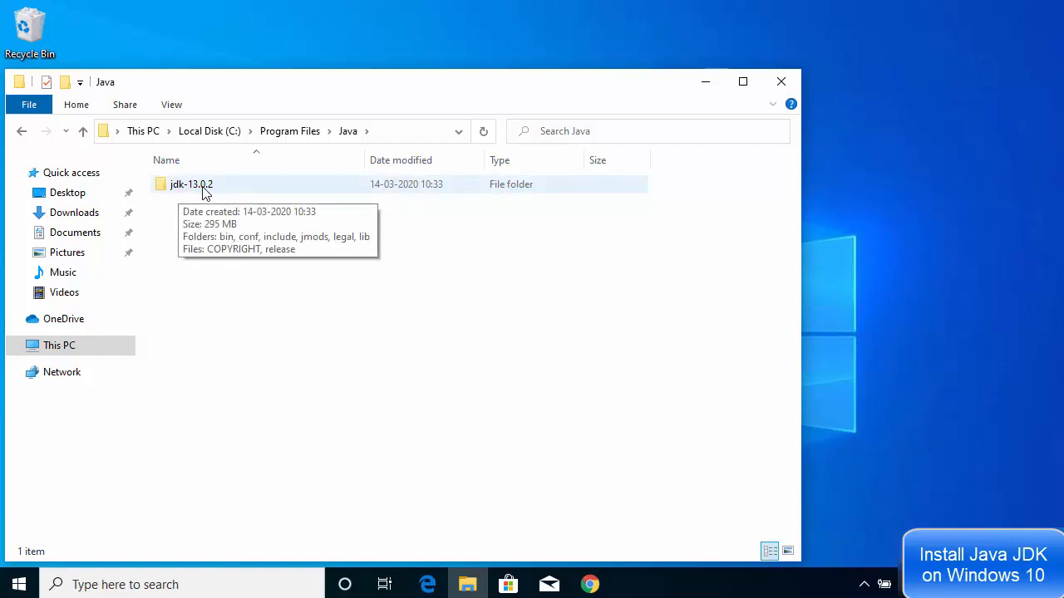
double_click(210, 191)
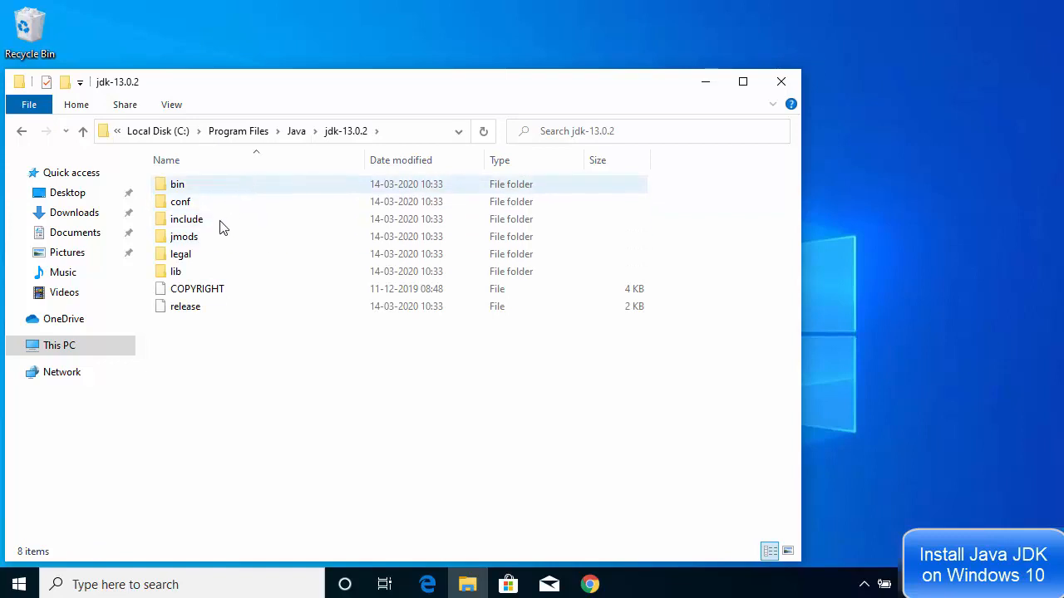
left_click(188, 190)
double_click(188, 191)
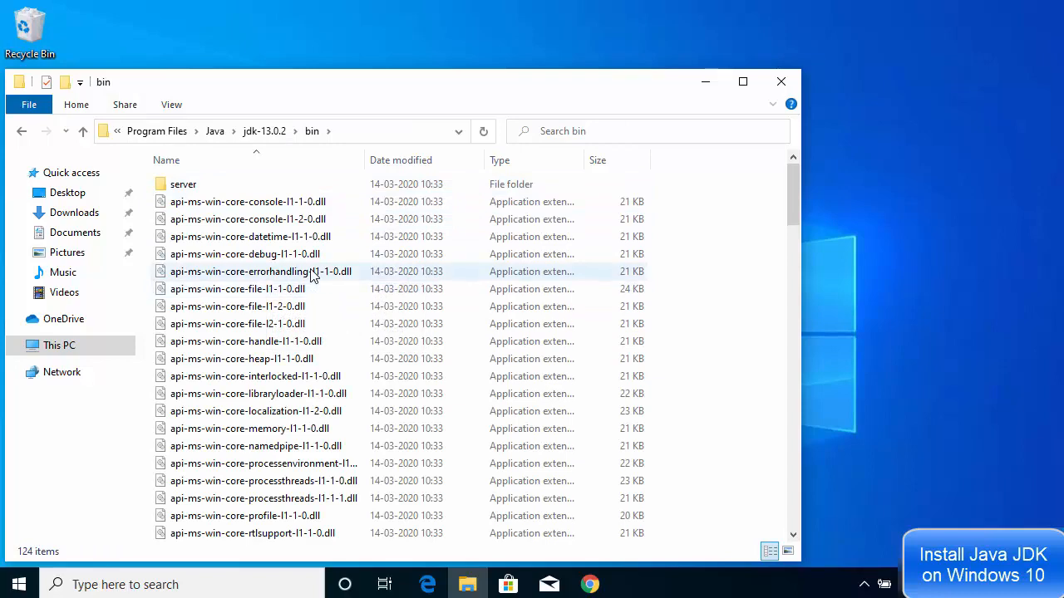
Step: Look through the files in the JDK's bin folder and copy its full path C:\Program Files\Java\jdk-13.0.2\bin
scroll(312, 276, "down", 3)
scroll(312, 277, "down", 20)
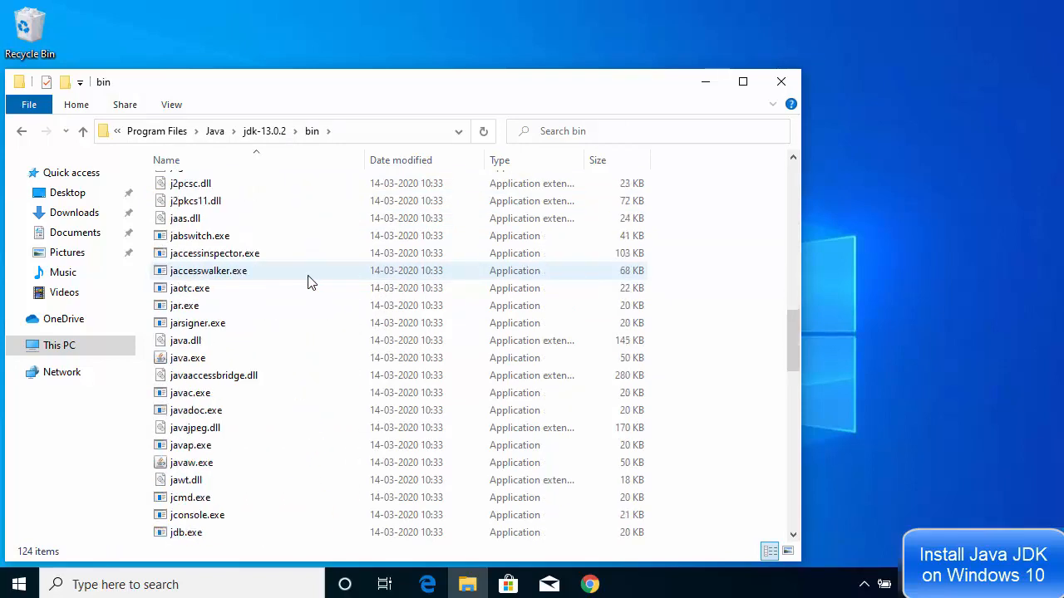
scroll(307, 289, "down", 6)
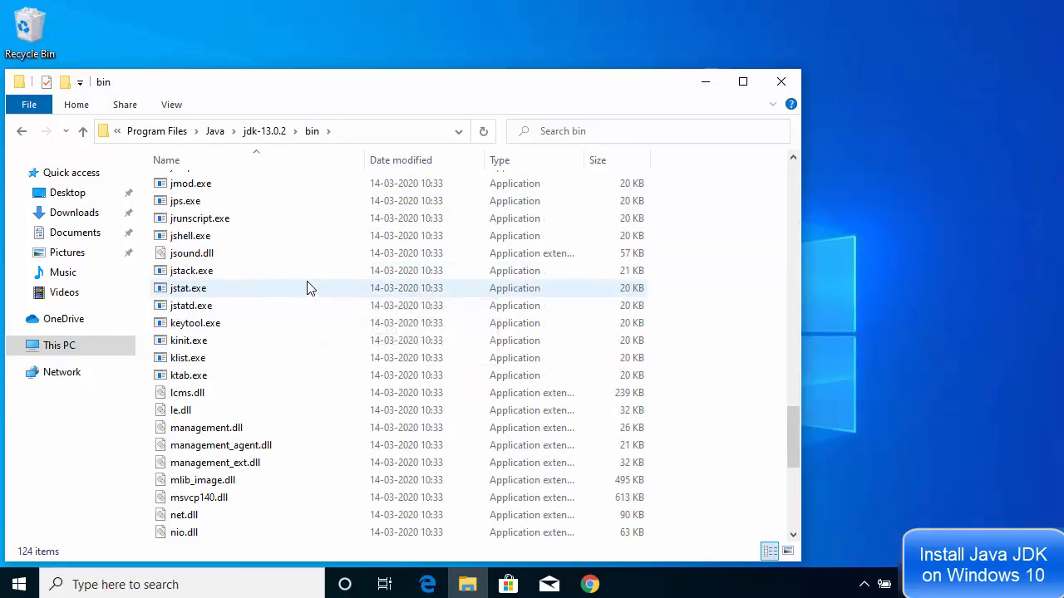
scroll(306, 287, "up", 4)
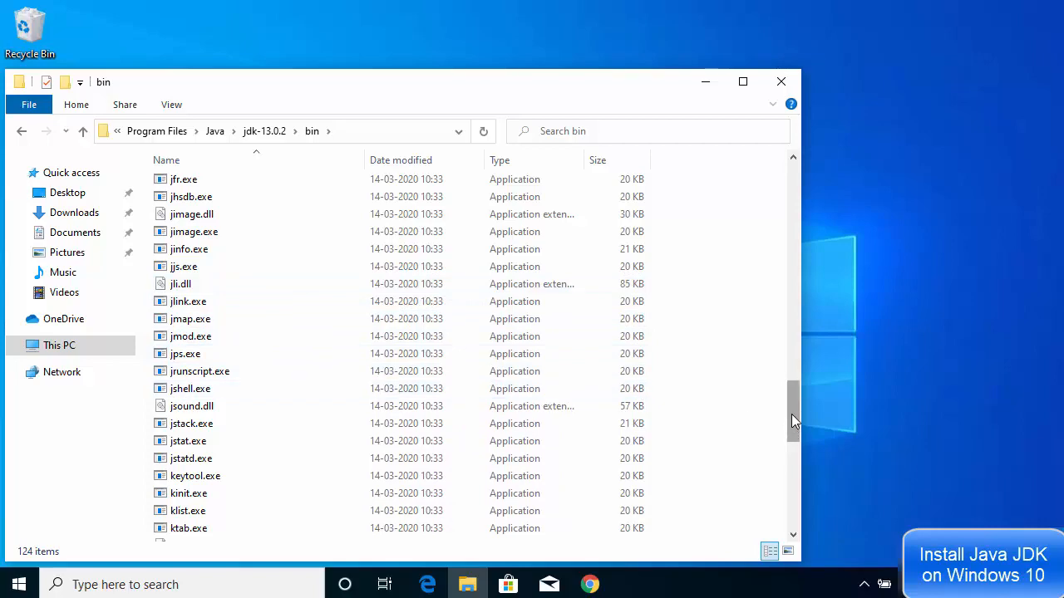
left_click_drag(792, 418, 794, 192)
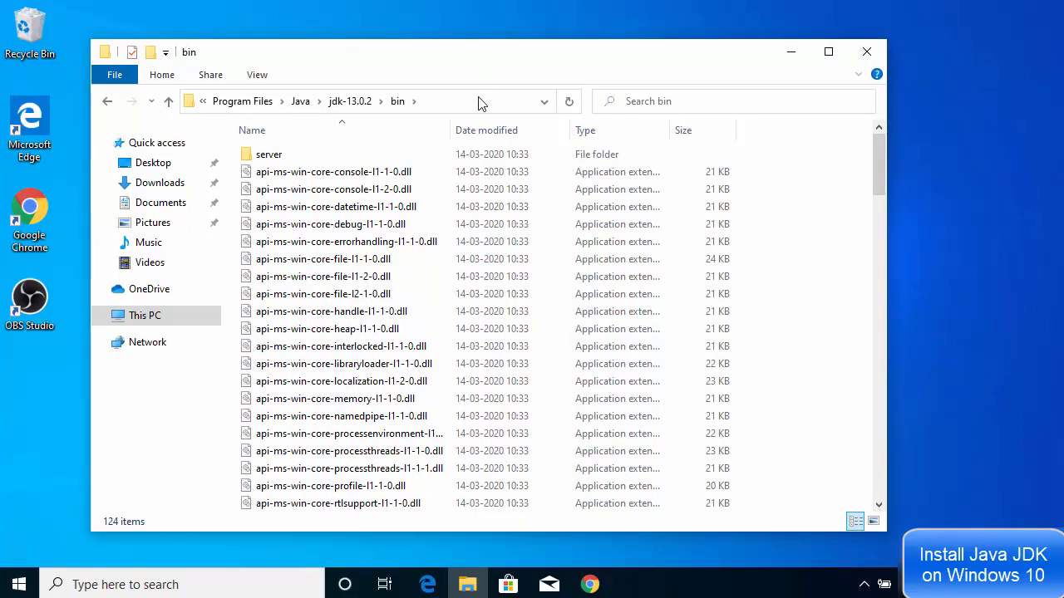
left_click(478, 103)
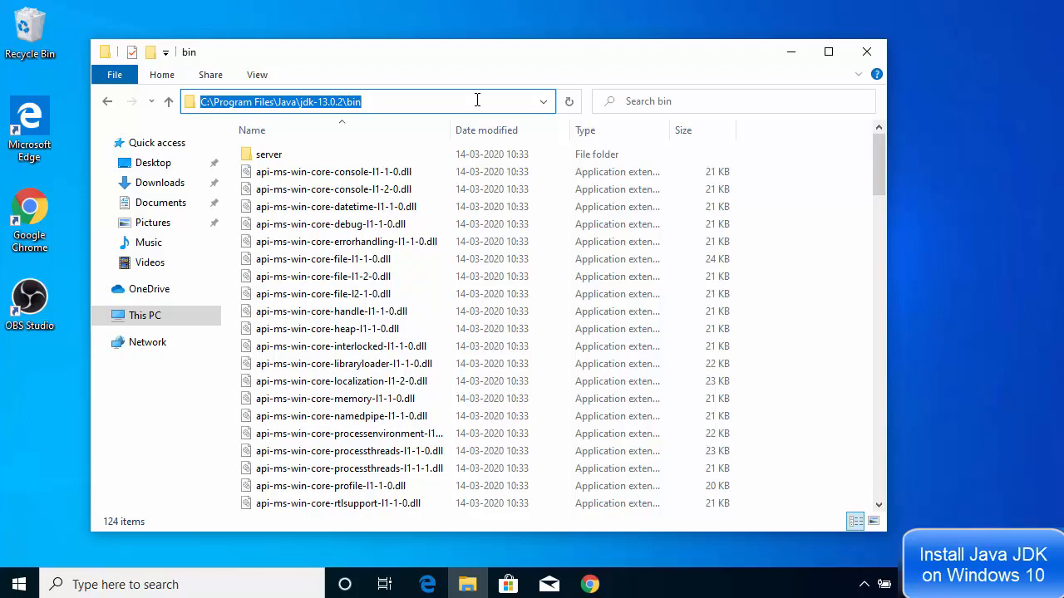
left_click(413, 100)
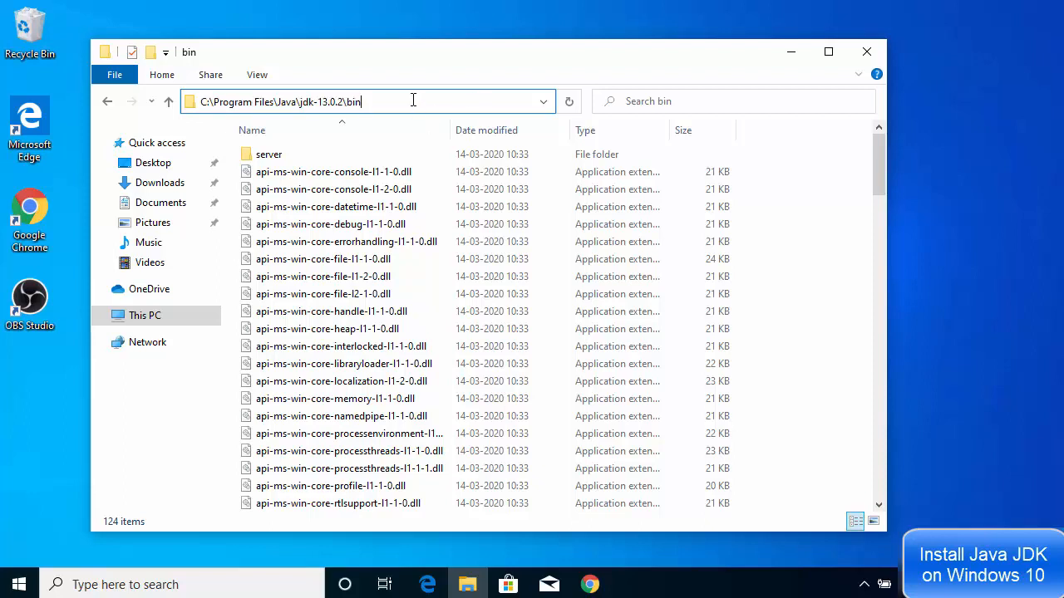
key("ctrl+a")
key("ctrl+c")
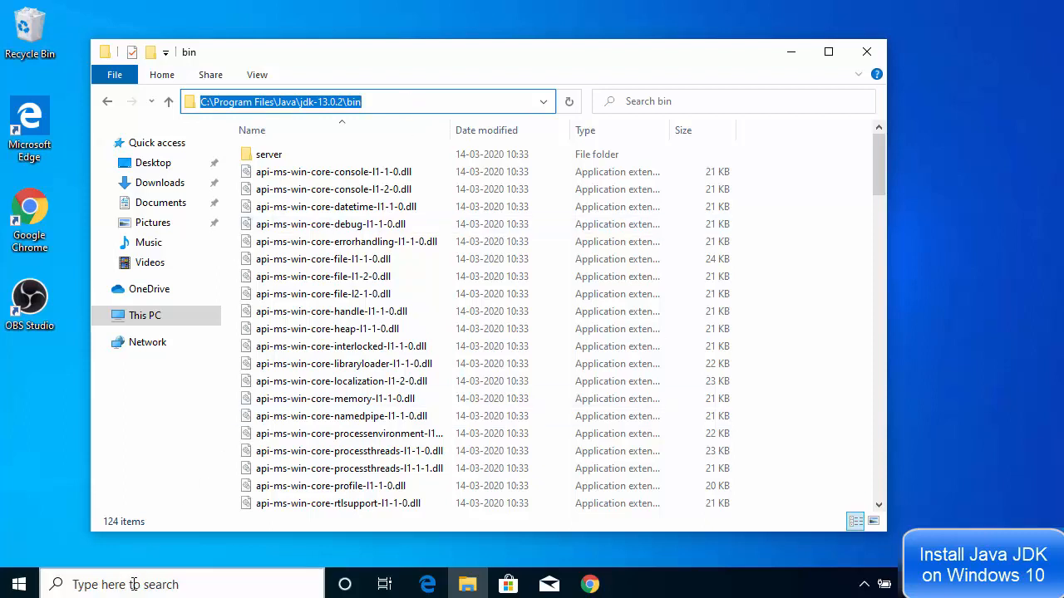
Step: Search the Windows system settings for "envi", open the system environment variables entry, and bring up the Environment Variables dialog
left_click(23, 586)
mouse_move(21, 515)
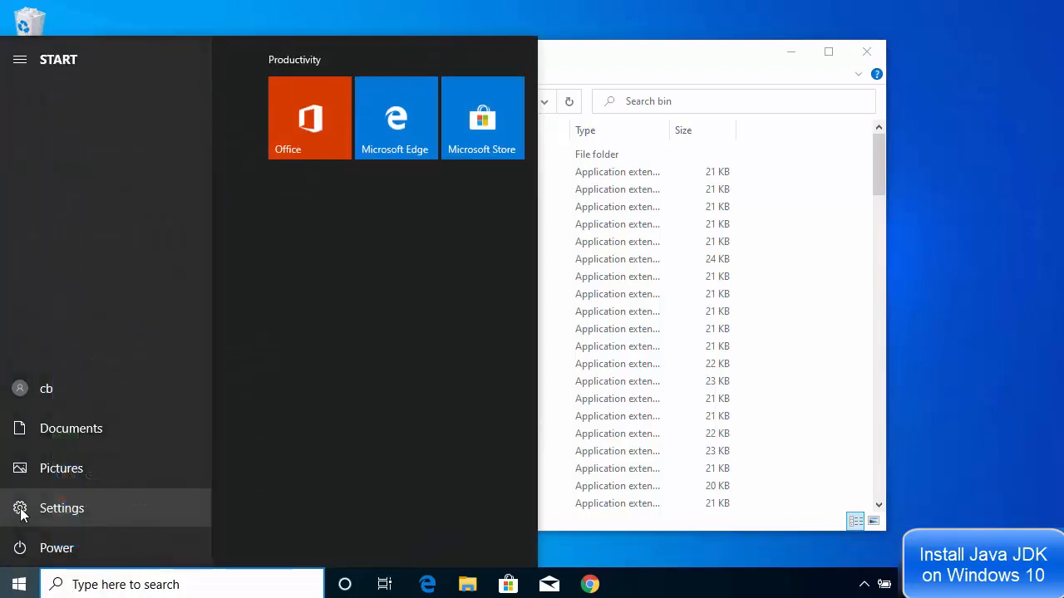
left_click(21, 512)
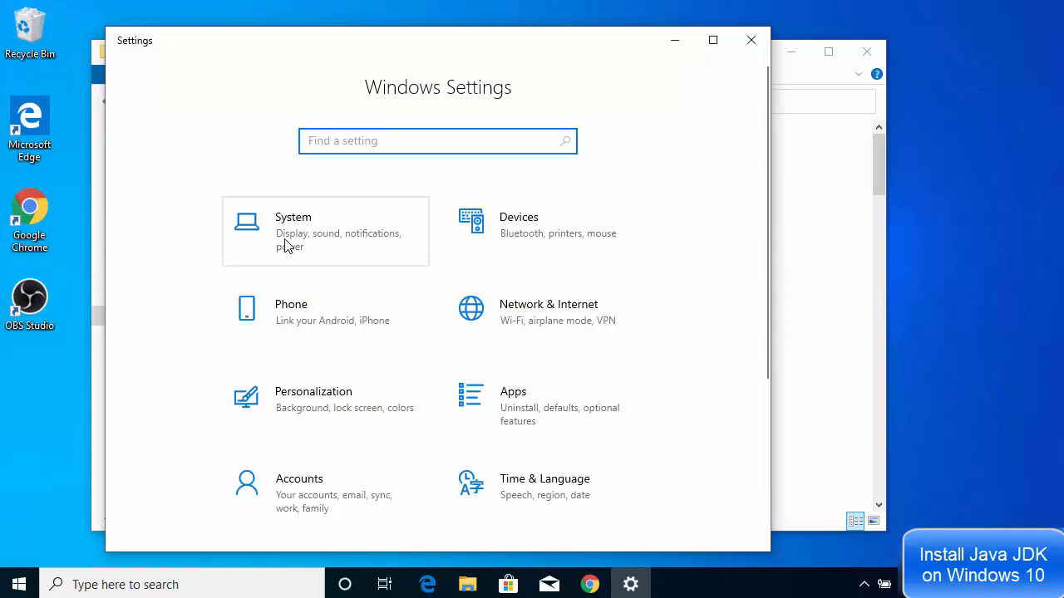
left_click(285, 241)
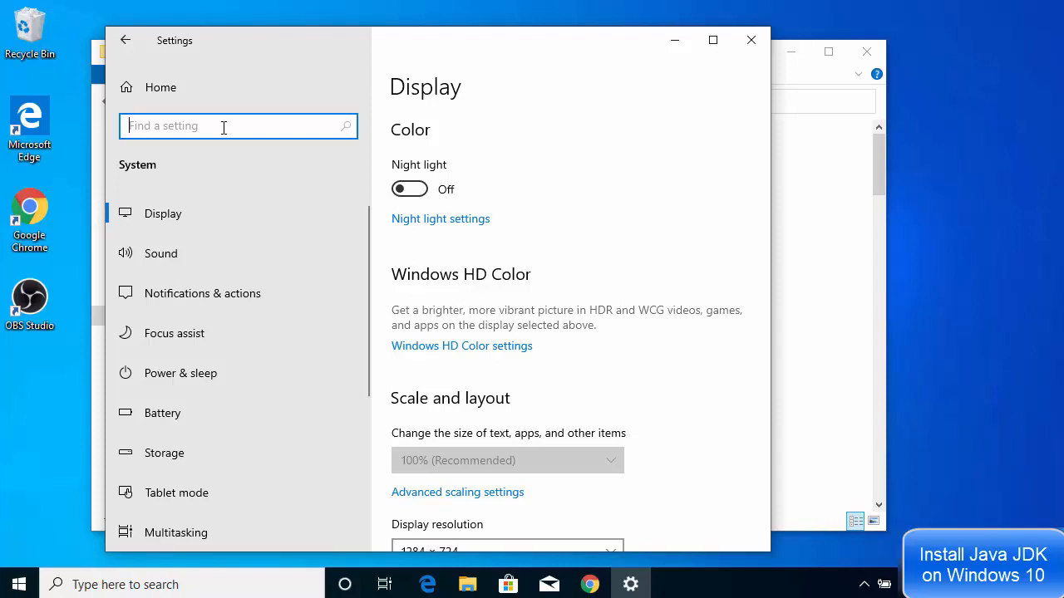
type("envi")
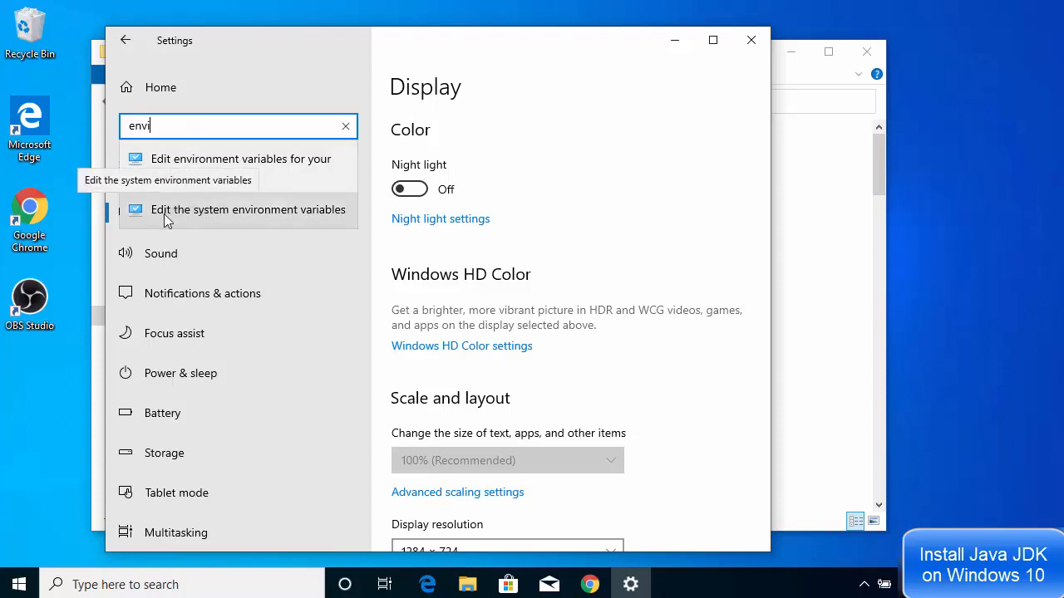
left_click(261, 211)
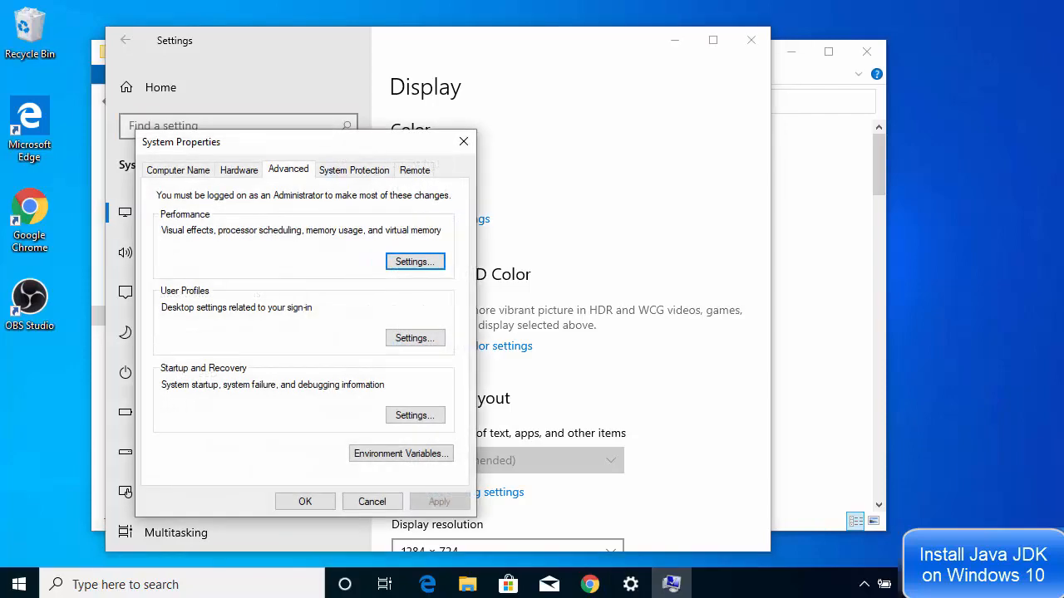
left_click_drag(339, 150, 494, 98)
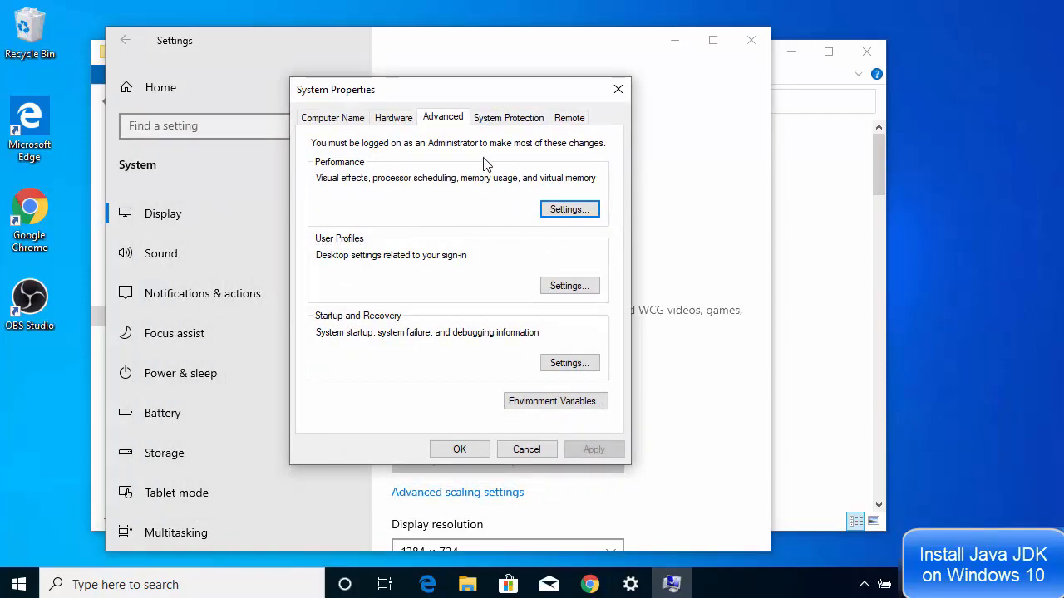
left_click(515, 409)
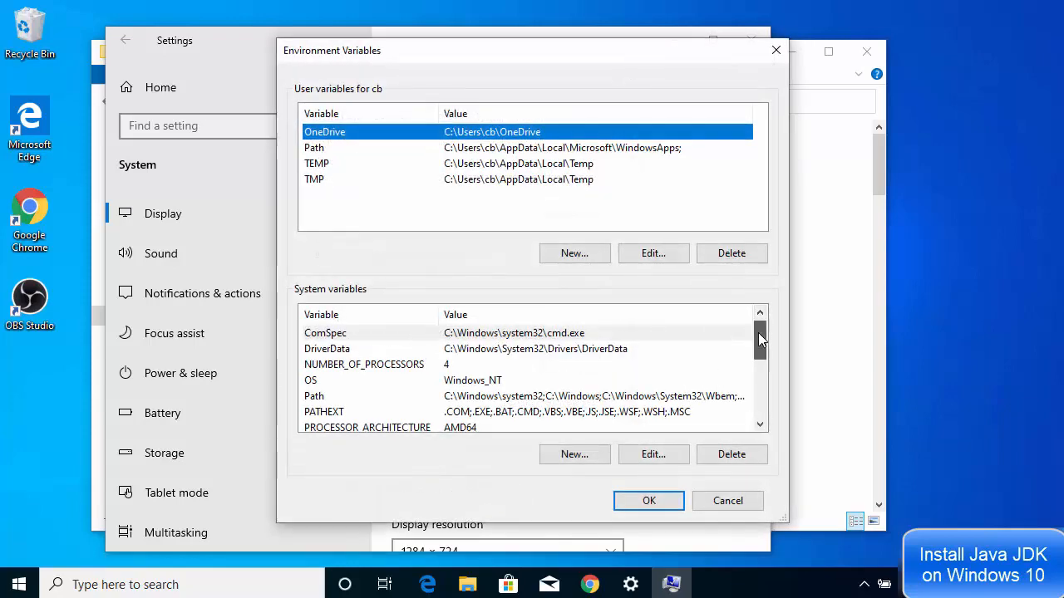
Step: Add the copied path C:\Program Files\Java\jdk-13.0.2\bin as a new entry in the system Path variable and confirm the edit
left_click_drag(757, 332, 756, 395)
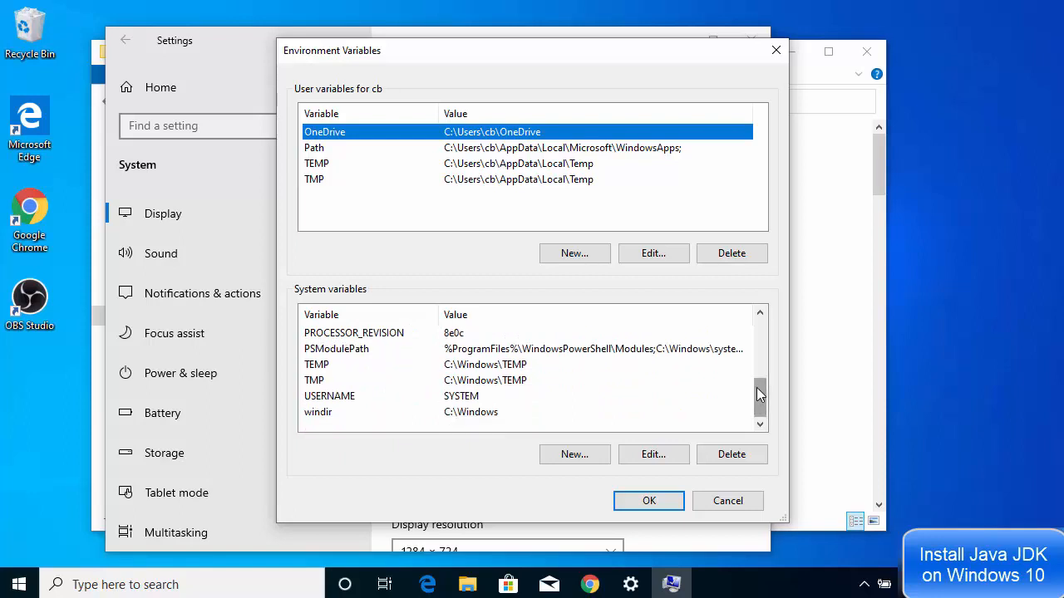
left_click_drag(758, 394, 760, 328)
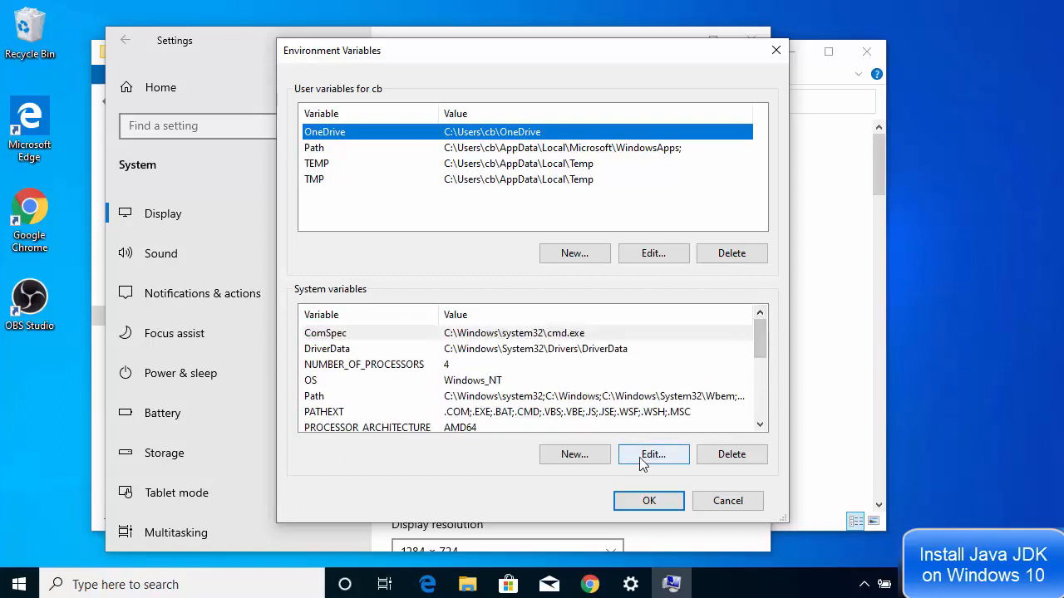
left_click(421, 399)
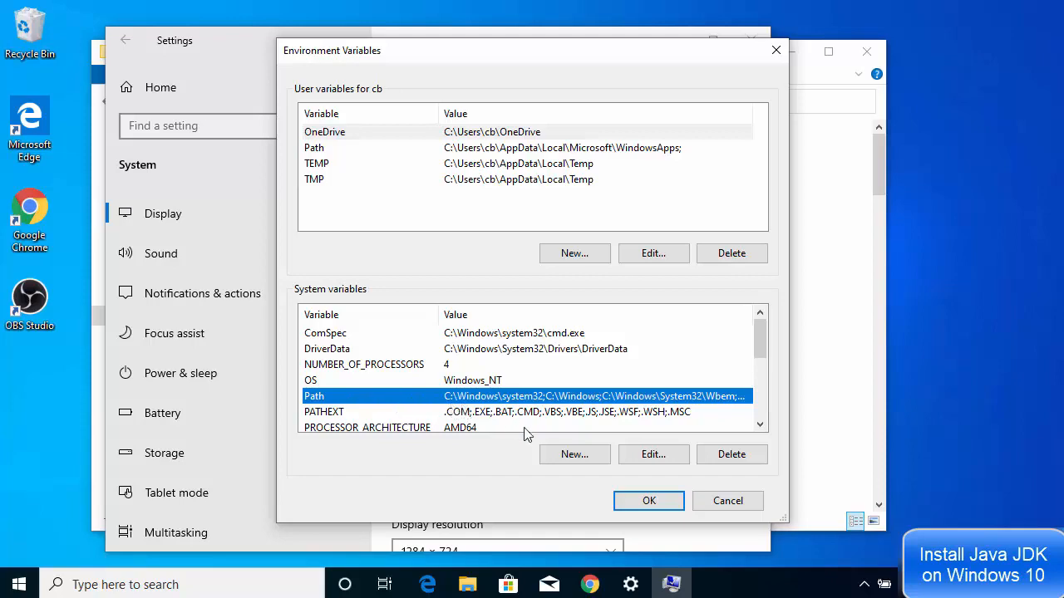
left_click(646, 463)
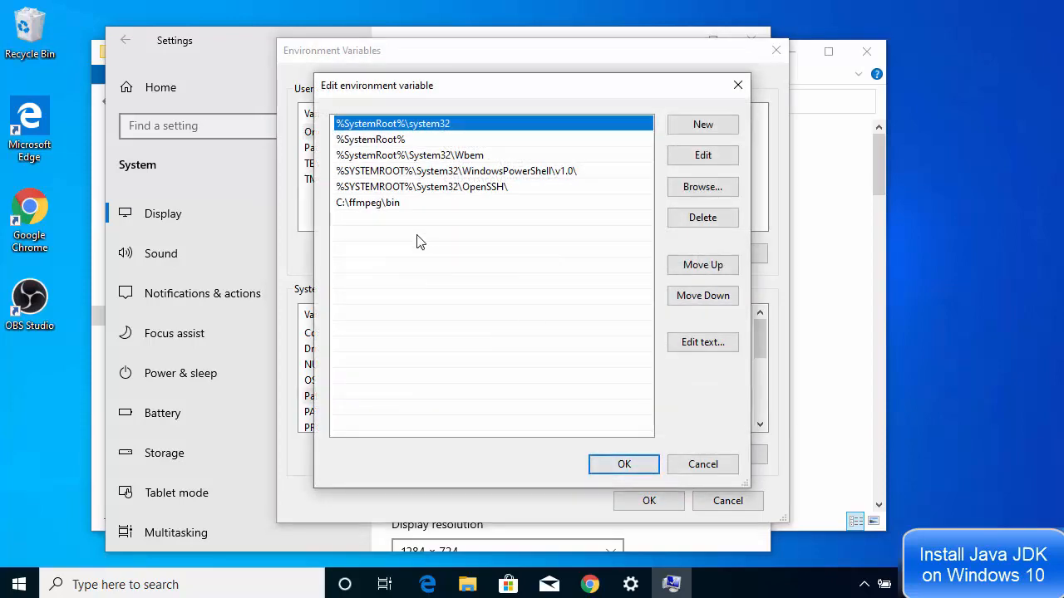
double_click(408, 218)
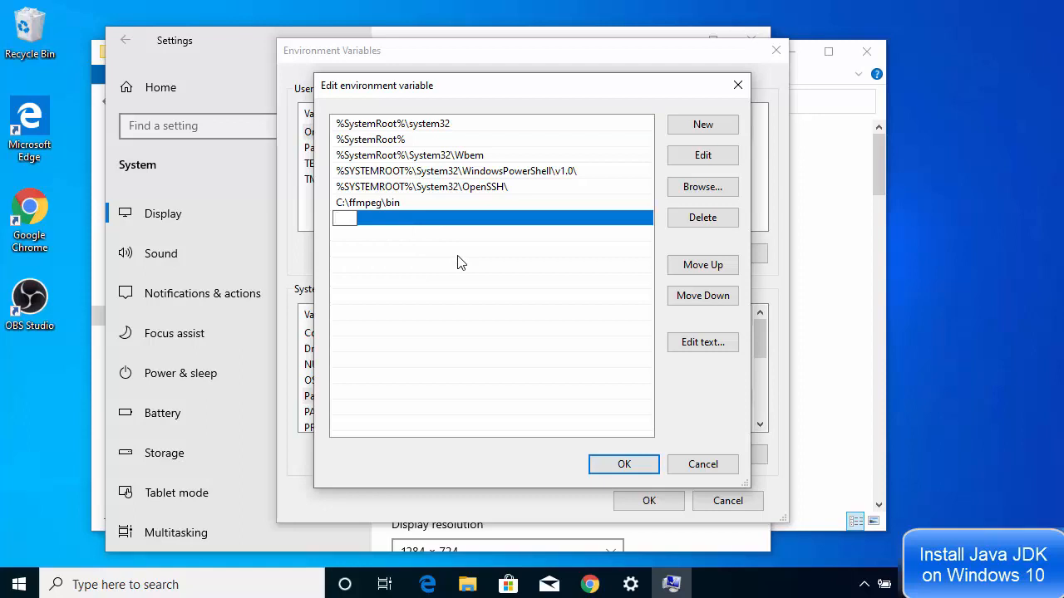
key("ctrl+v")
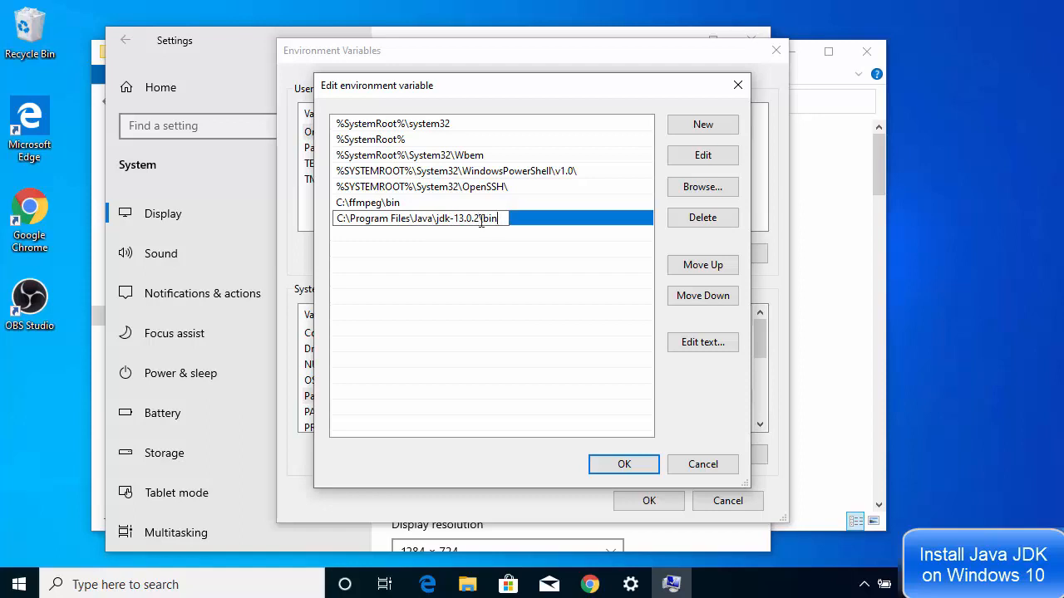
key("Return")
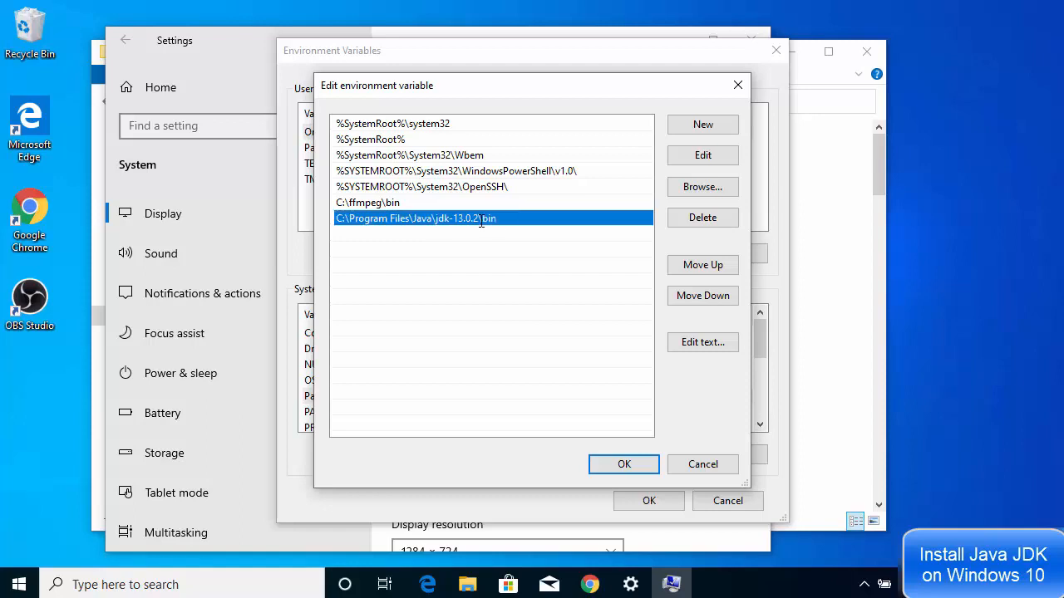
left_click(629, 472)
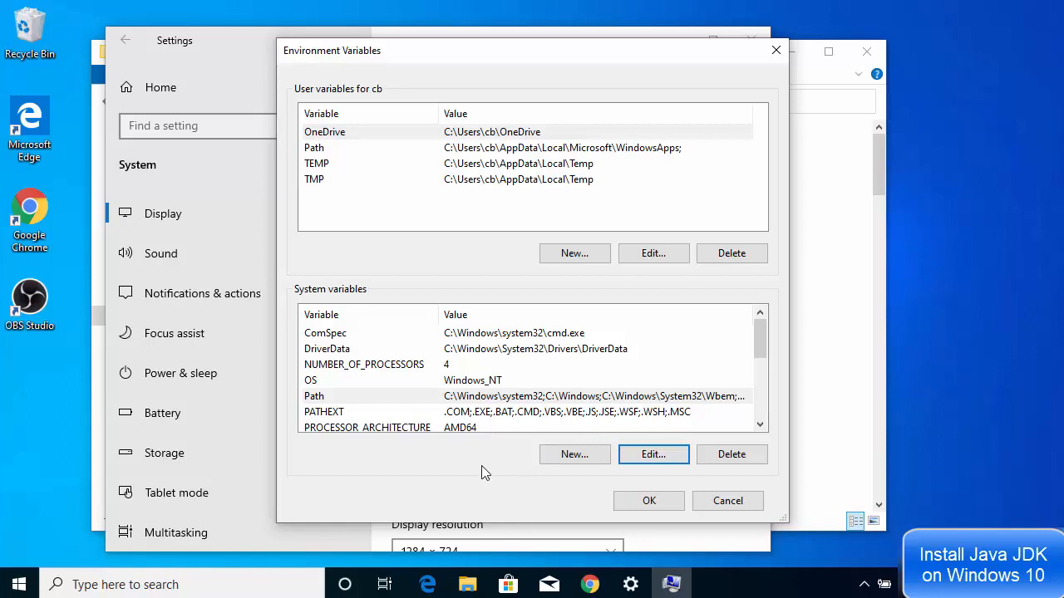
Step: Start a new system variable named JAVA_HOME and copy the JDK folder path C:\Program Files\Java\jdk-13.0.2 from File Explorer
left_click(562, 458)
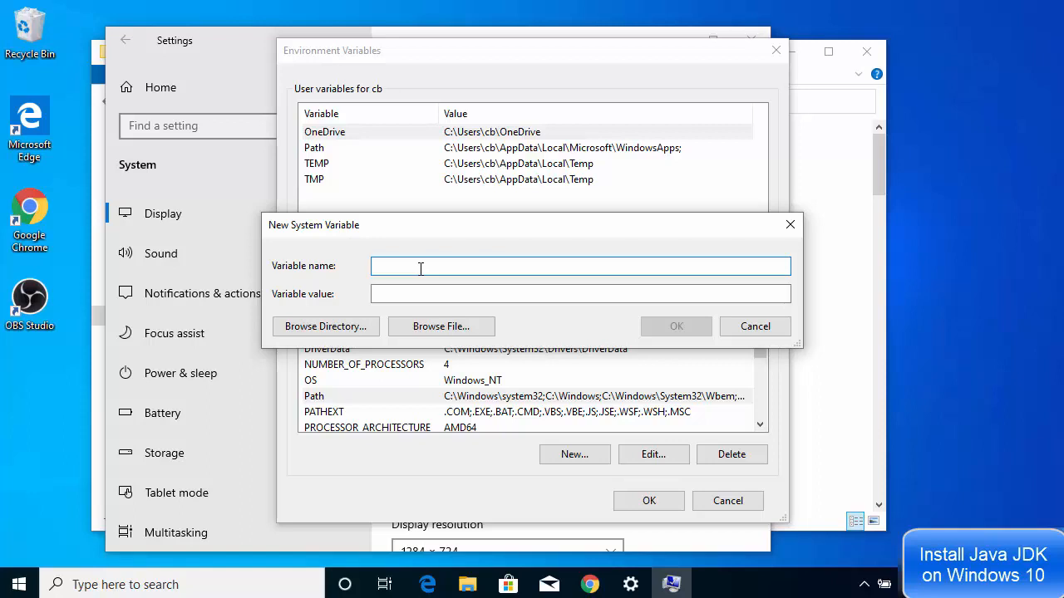
type("JAVA_HOME")
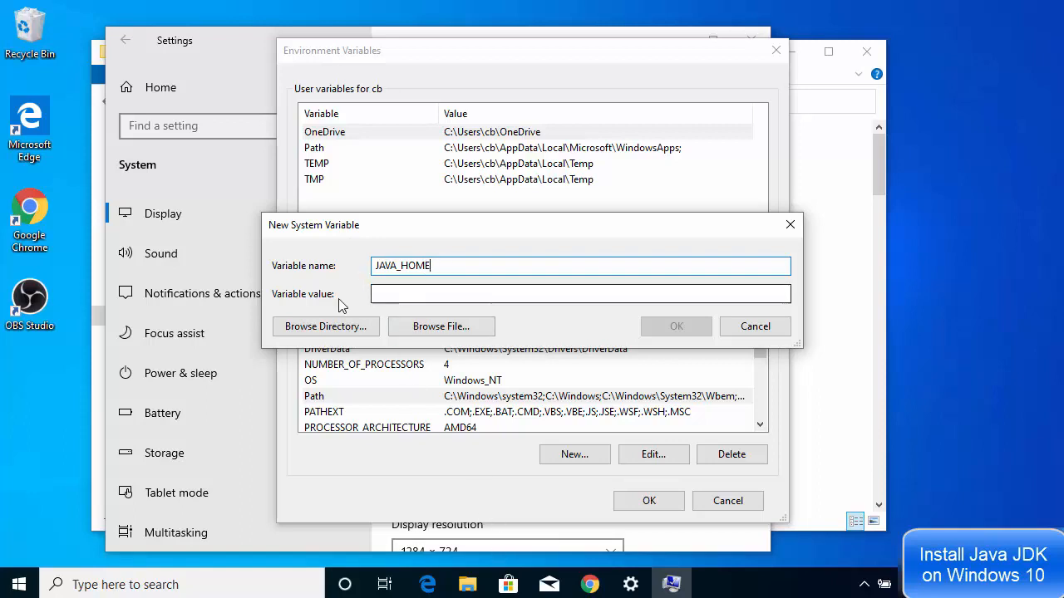
left_click(469, 585)
left_click(431, 101)
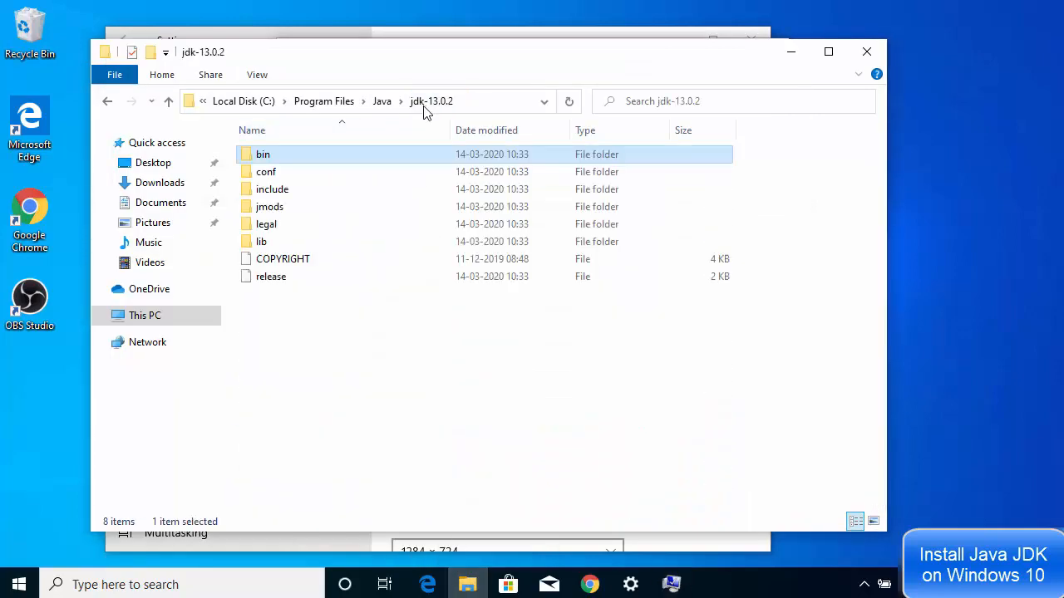
left_click(487, 101)
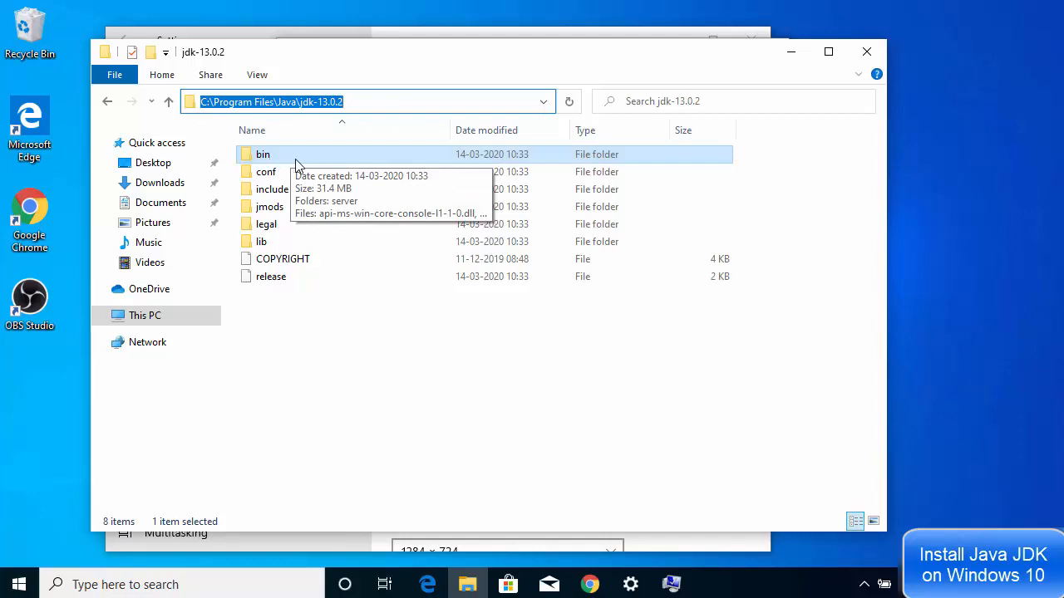
left_click(362, 99)
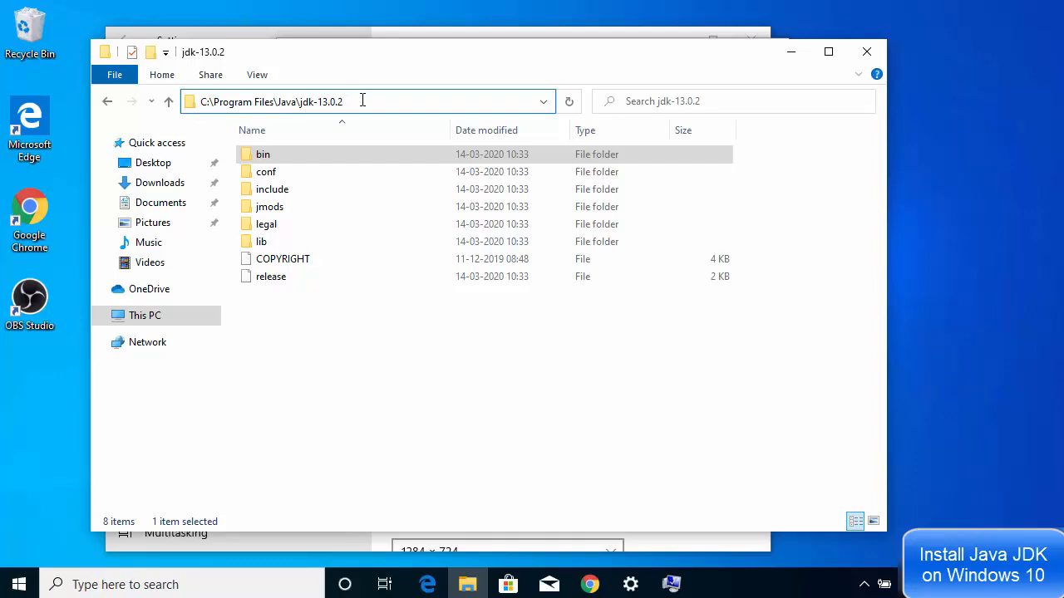
key("ctrl+a")
key("ctrl+c")
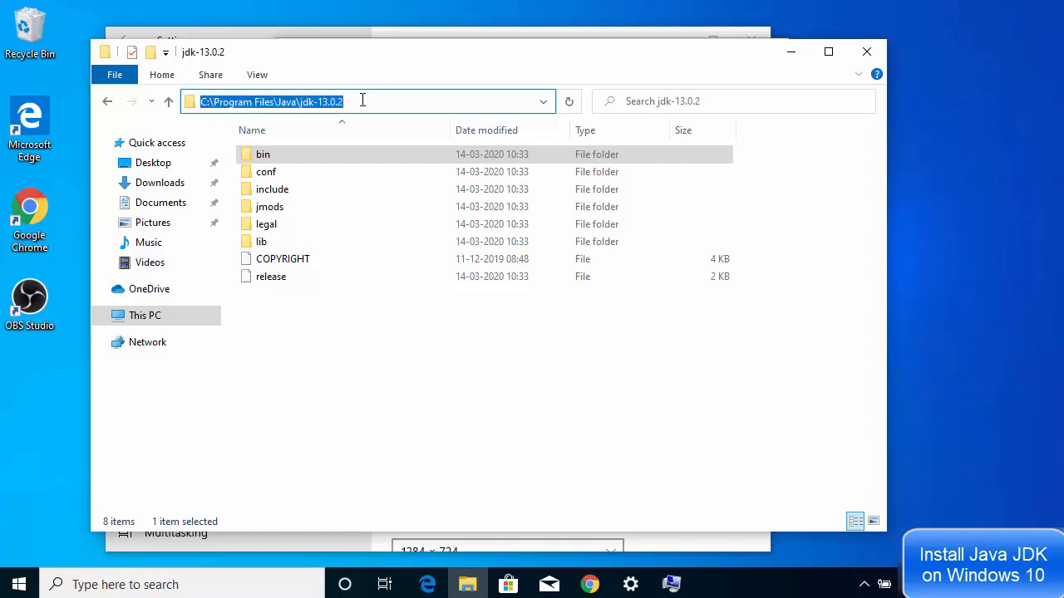
Step: Set the JAVA_HOME value to the copied path C:\Program Files\Java\jdk-13.0.2 and create the system variable
left_click(790, 52)
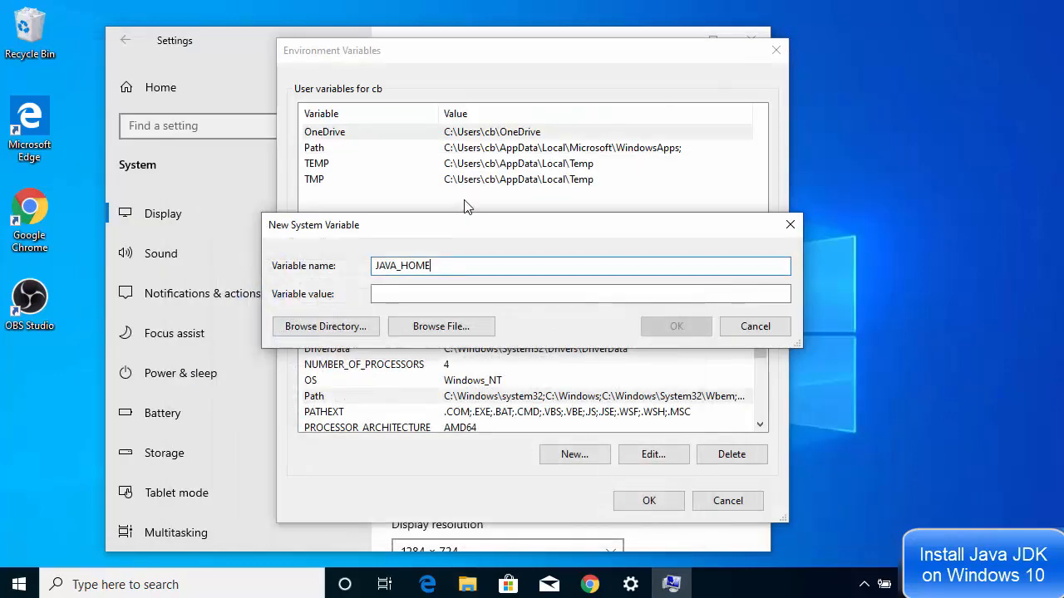
left_click(403, 293)
key("ctrl+v")
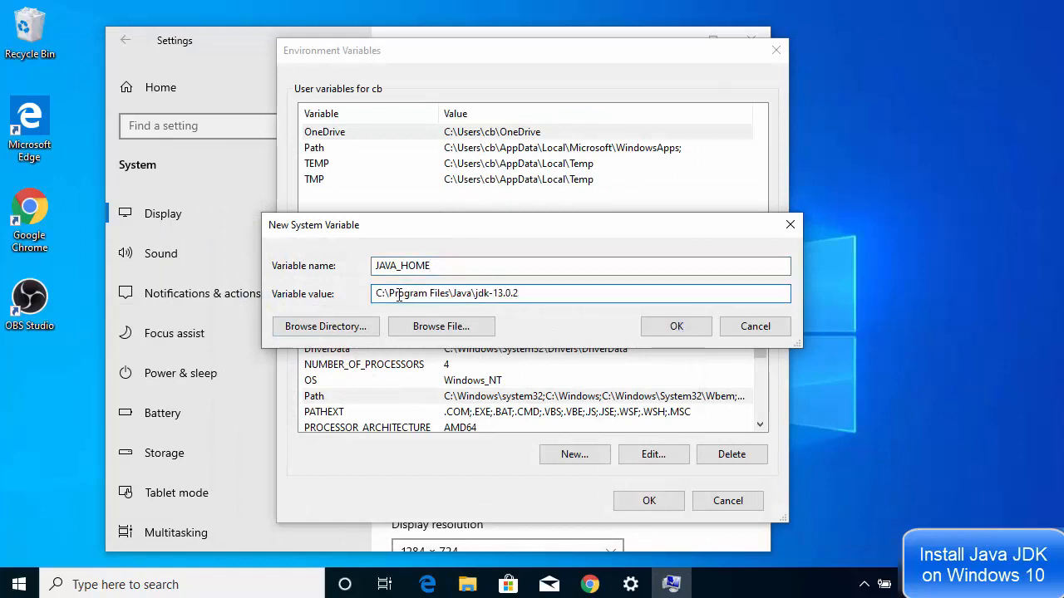
left_click(381, 267)
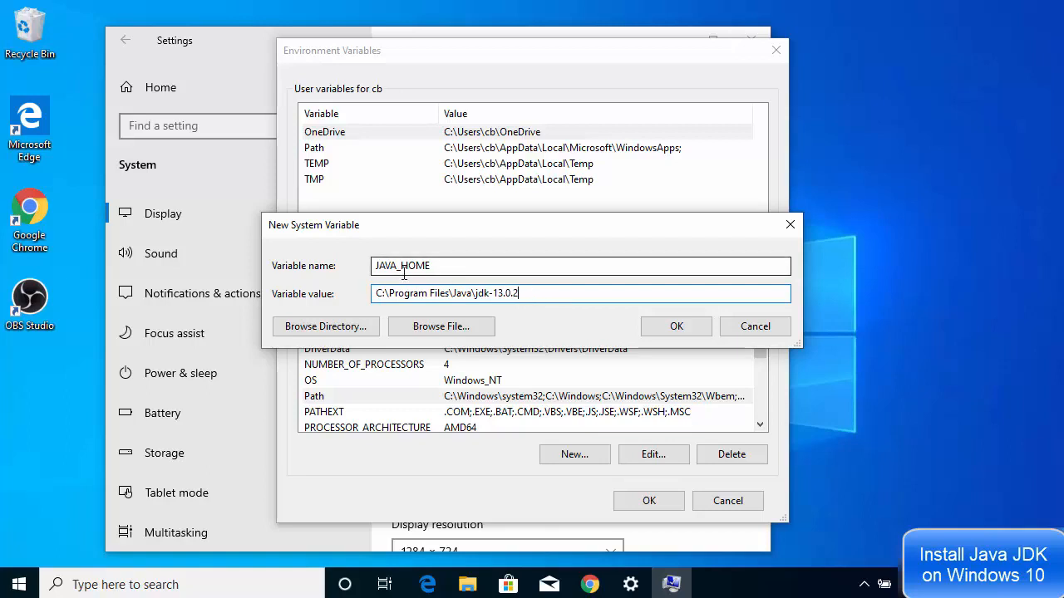
left_click(674, 329)
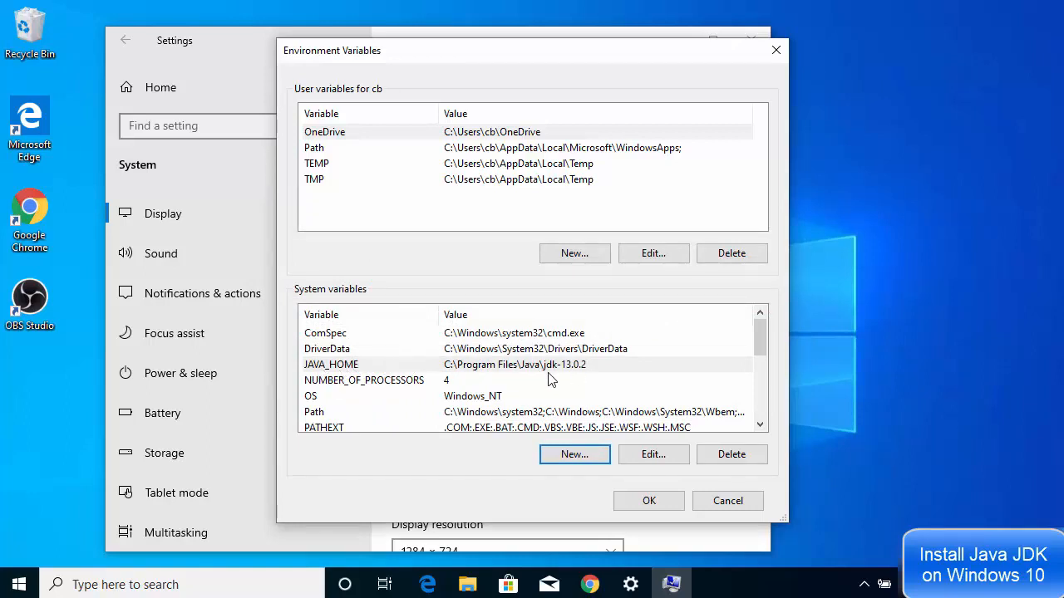
Step: Confirm the environment variable changes and close both the System Properties dialog and the Settings window
left_click(649, 501)
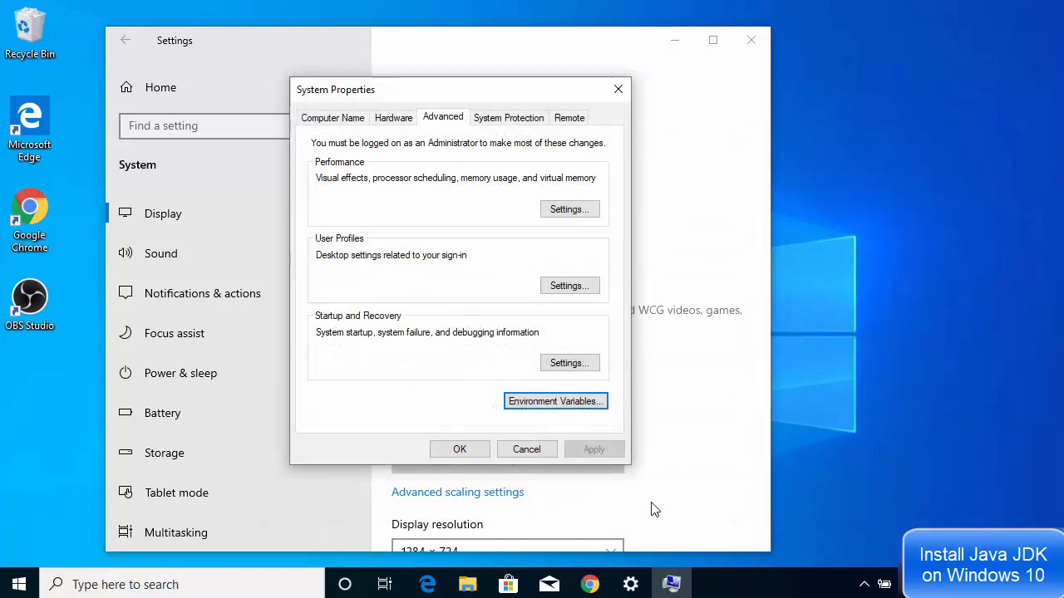
left_click(460, 450)
left_click(748, 40)
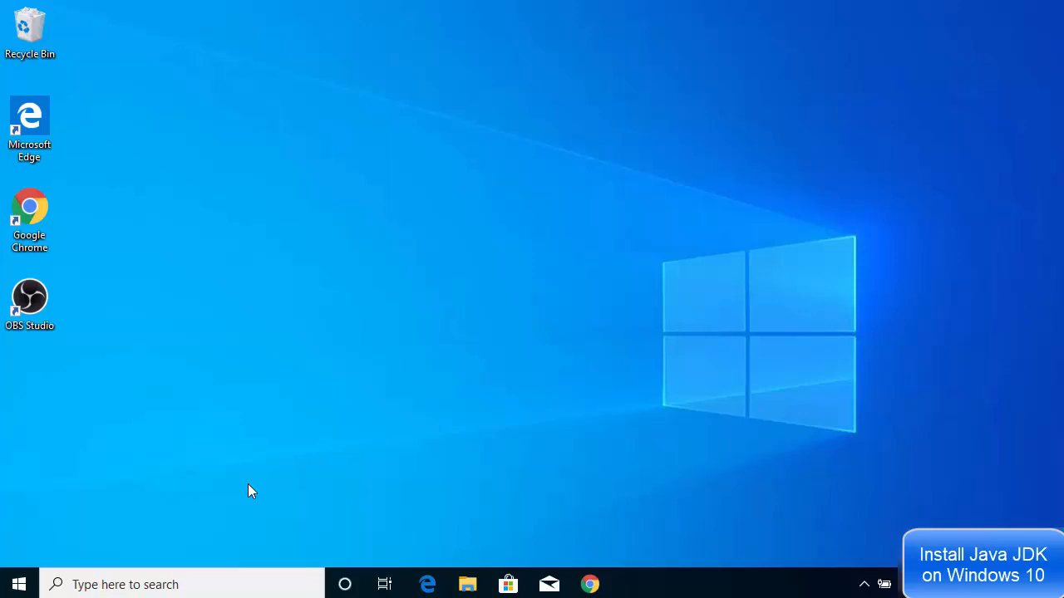
Step: Search Windows for "co" and open Command Prompt
left_click(140, 585)
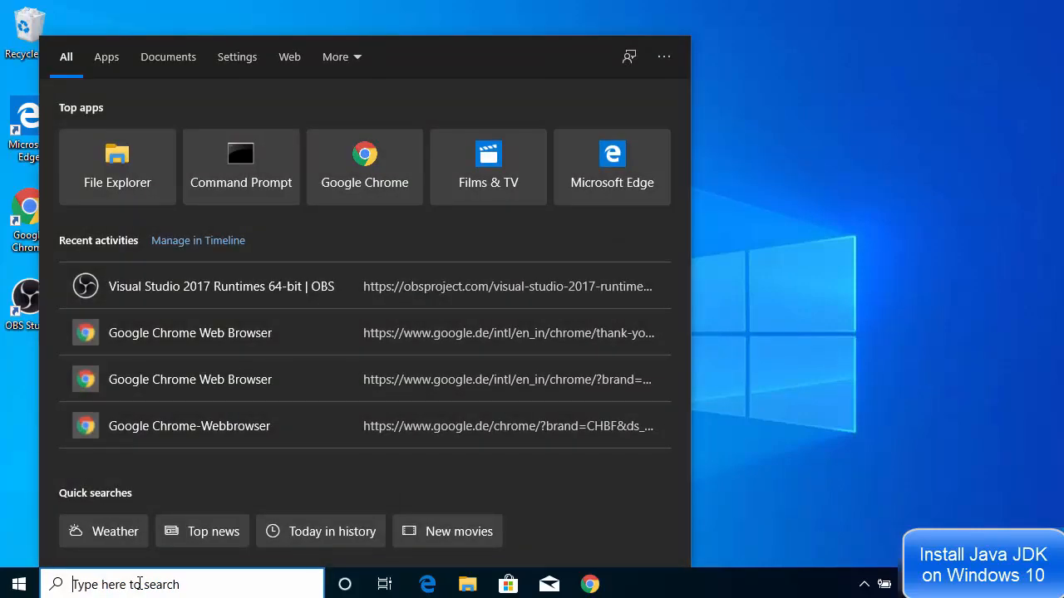
type("co")
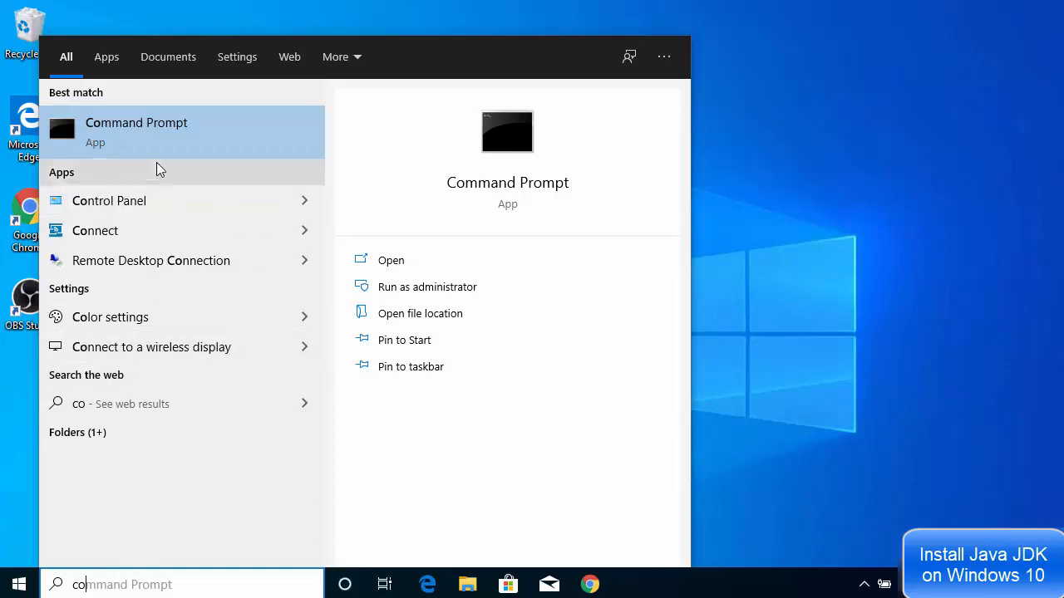
left_click(157, 142)
left_click(412, 236)
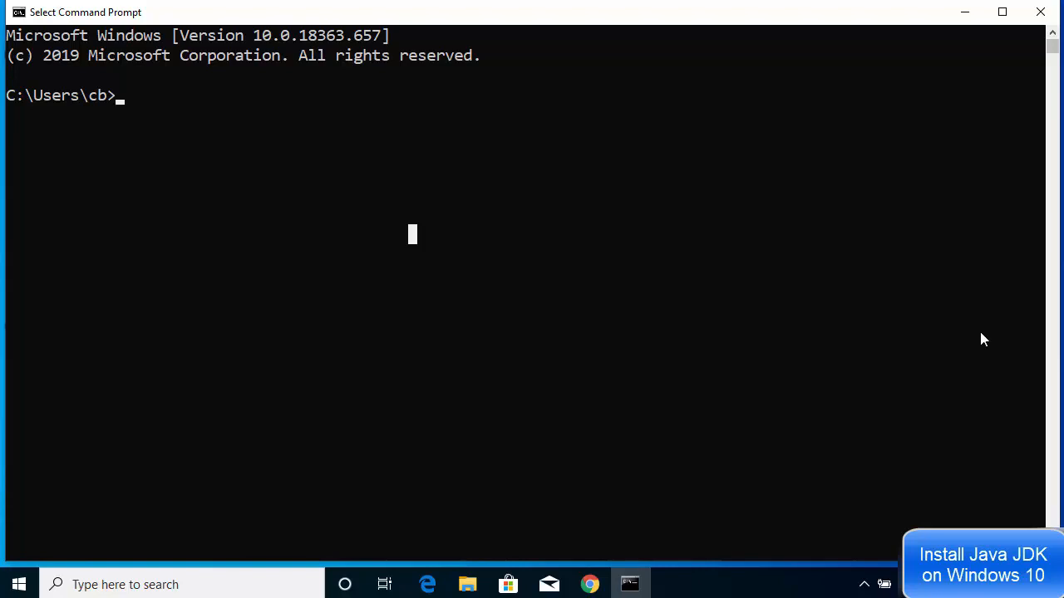
Step: Run java -version and examine the Java version and the SE Runtime Environment build in the output
left_click(459, 176)
type("java")
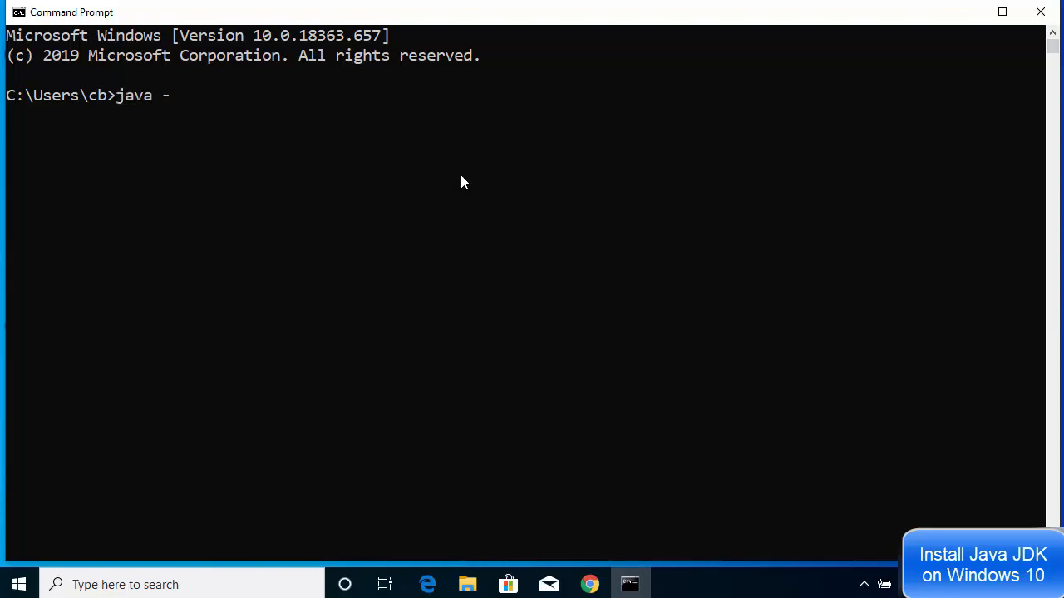
type(" -version")
key("Return")
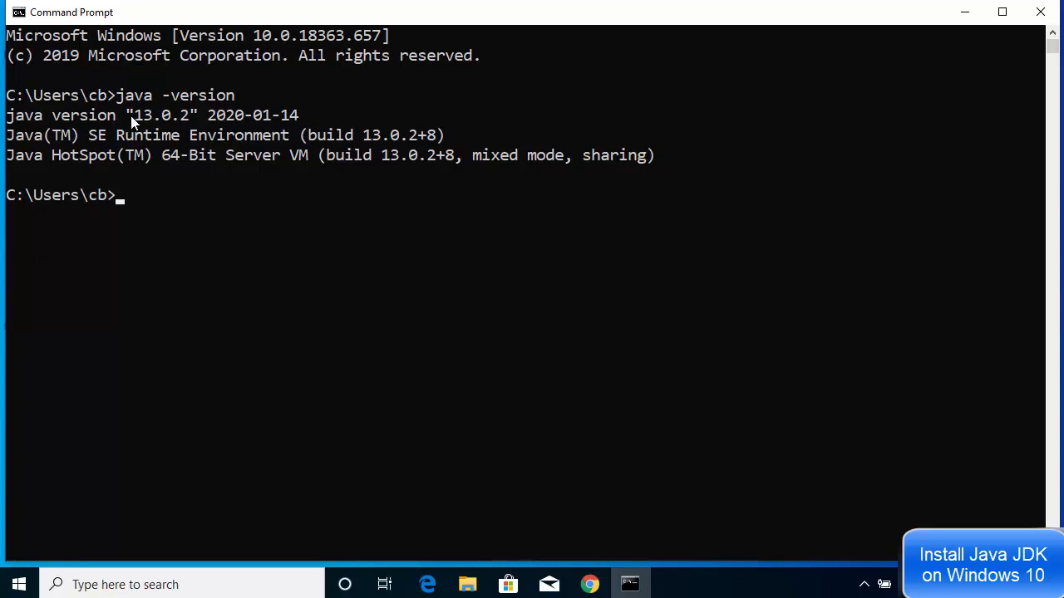
left_click_drag(130, 116, 191, 122)
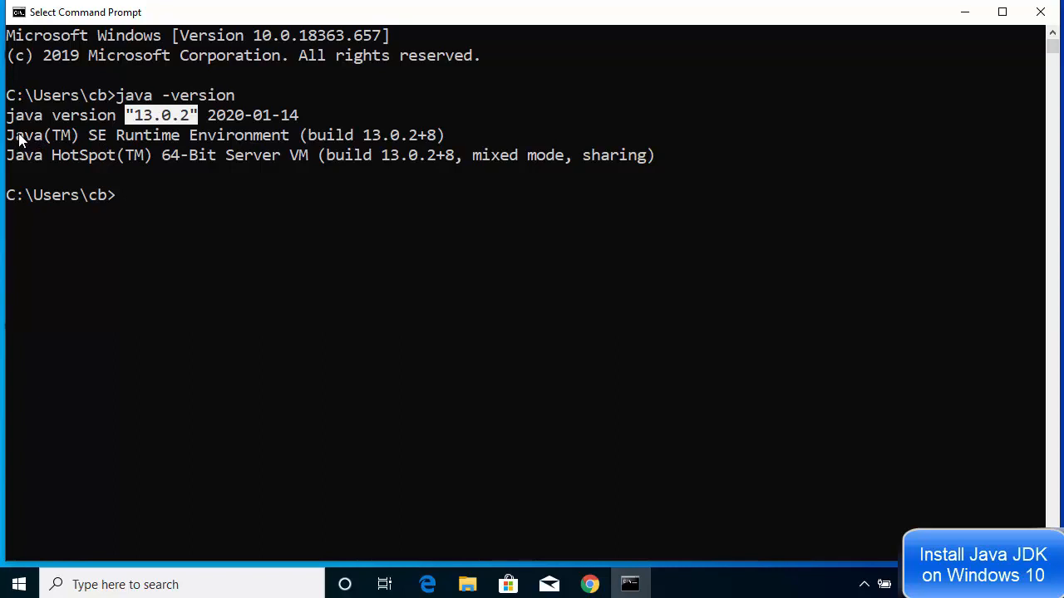
left_click_drag(7, 136, 293, 141)
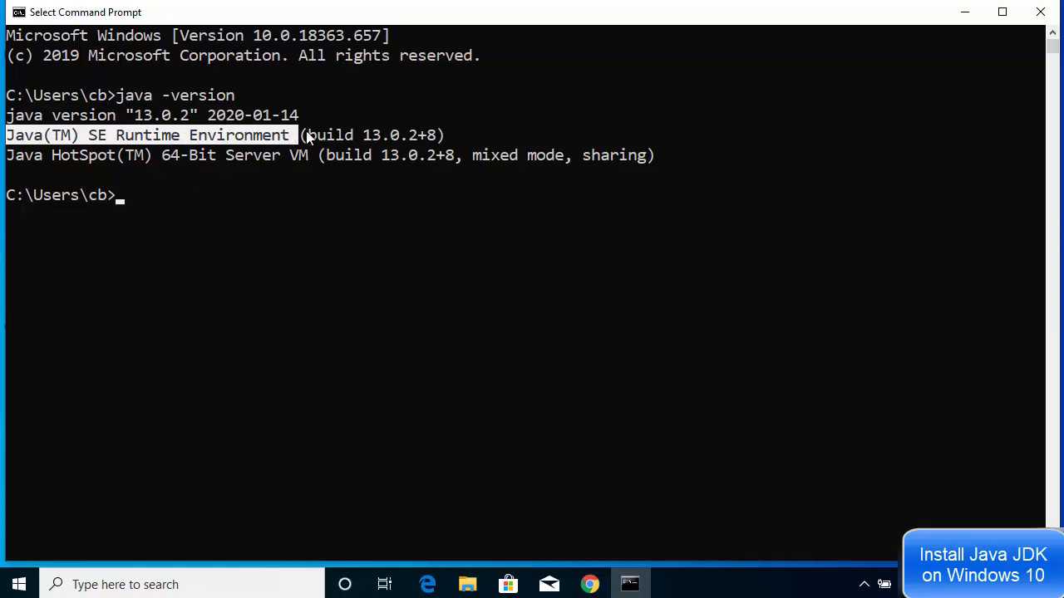
left_click_drag(359, 136, 413, 139)
left_click(385, 174)
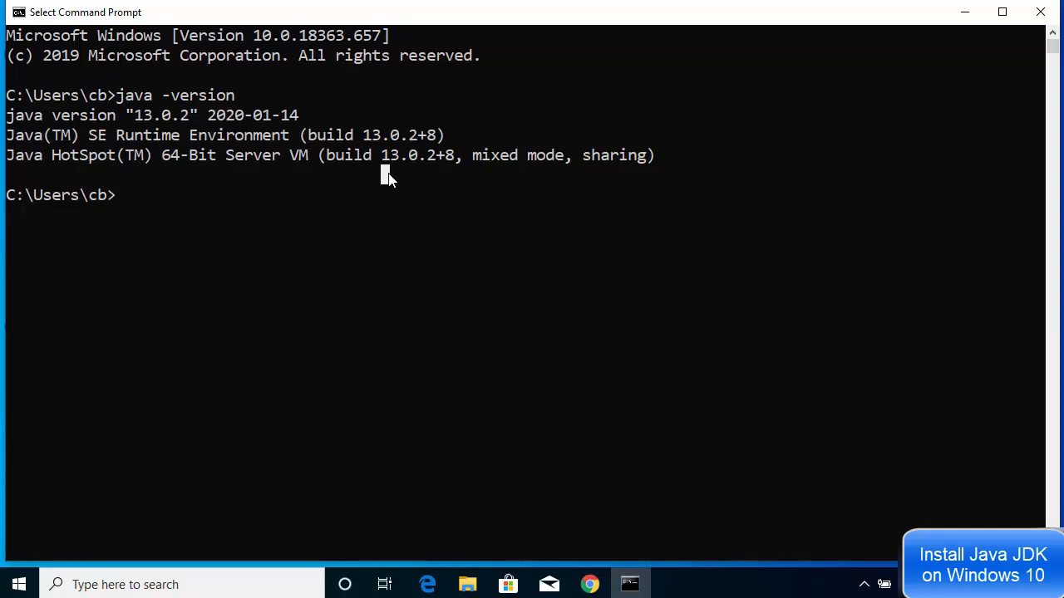
right_click(388, 176)
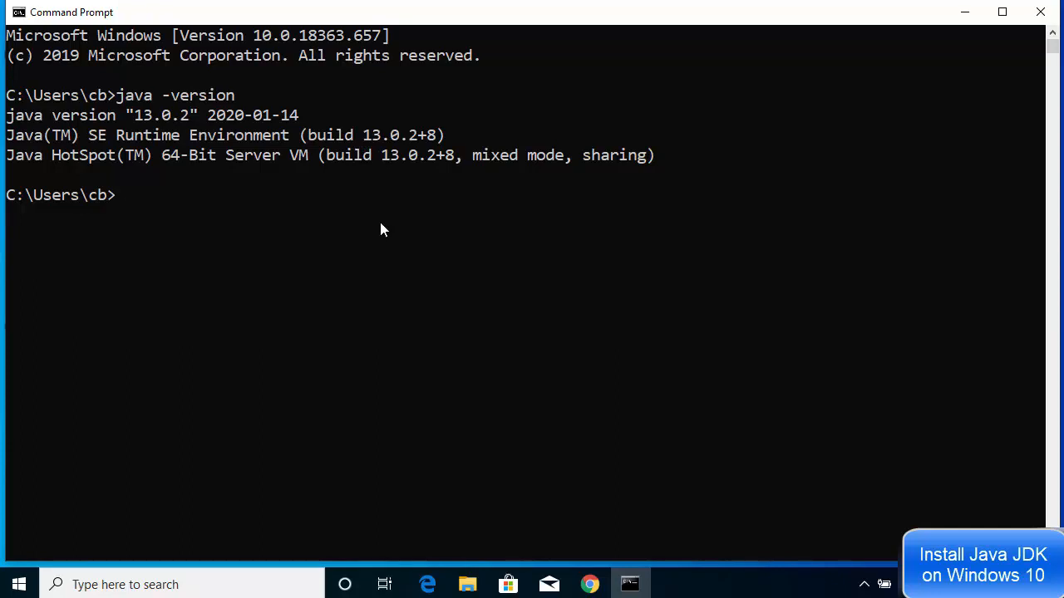
Step: Try to check the Java compiler version with the command javac -vesrion and inspect its output
type("javac -vesrion")
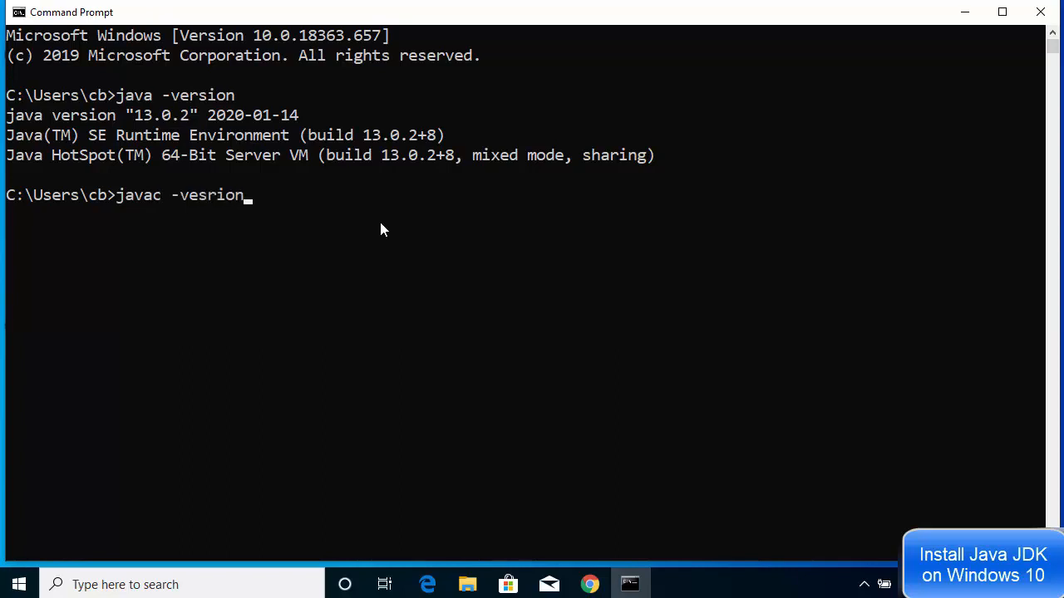
key("Return")
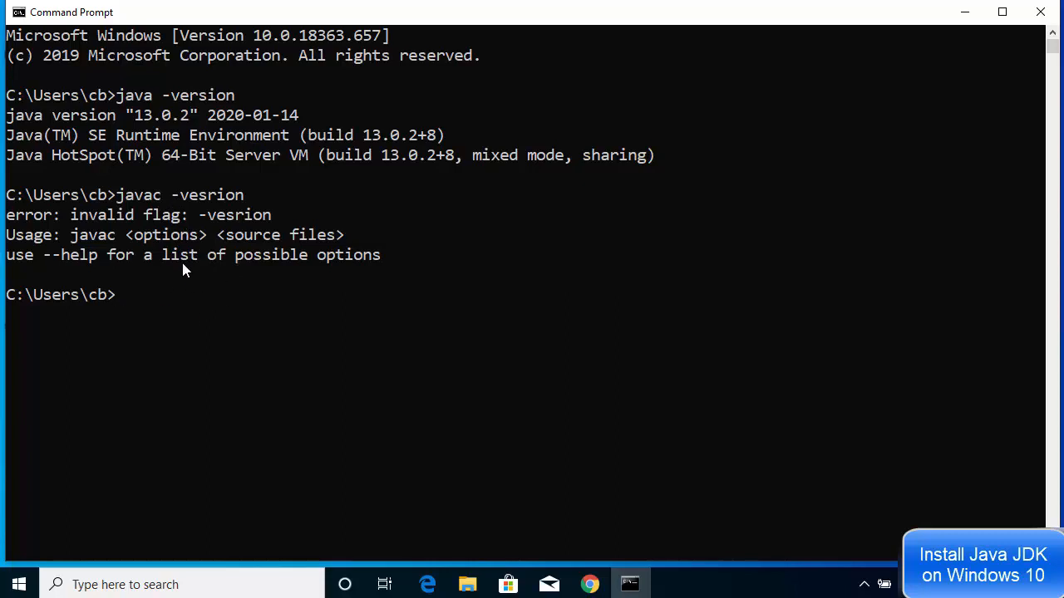
left_click(73, 216)
left_click_drag(94, 218, 156, 216)
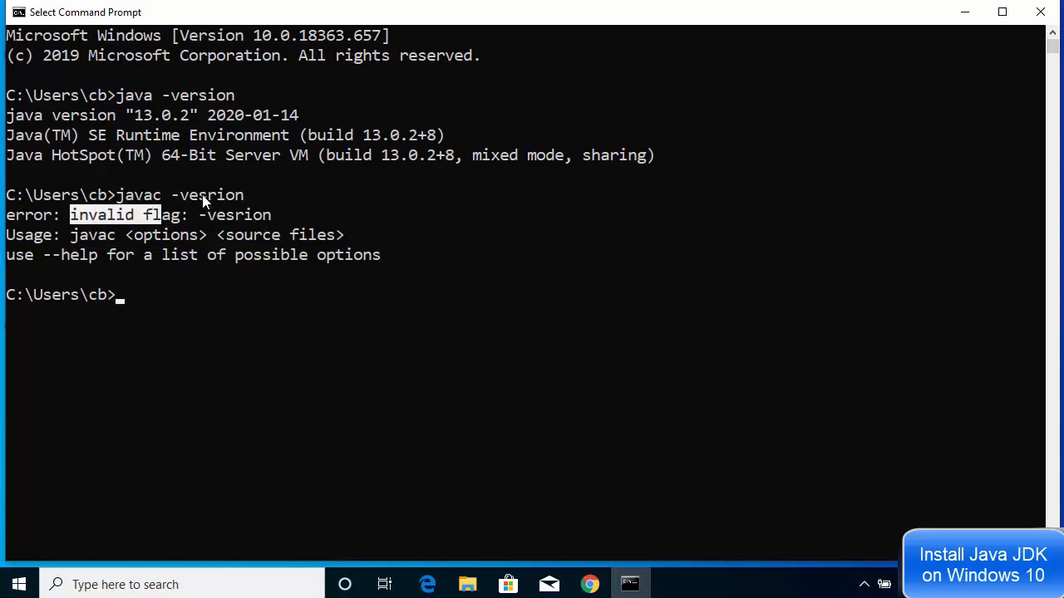
left_click(263, 297)
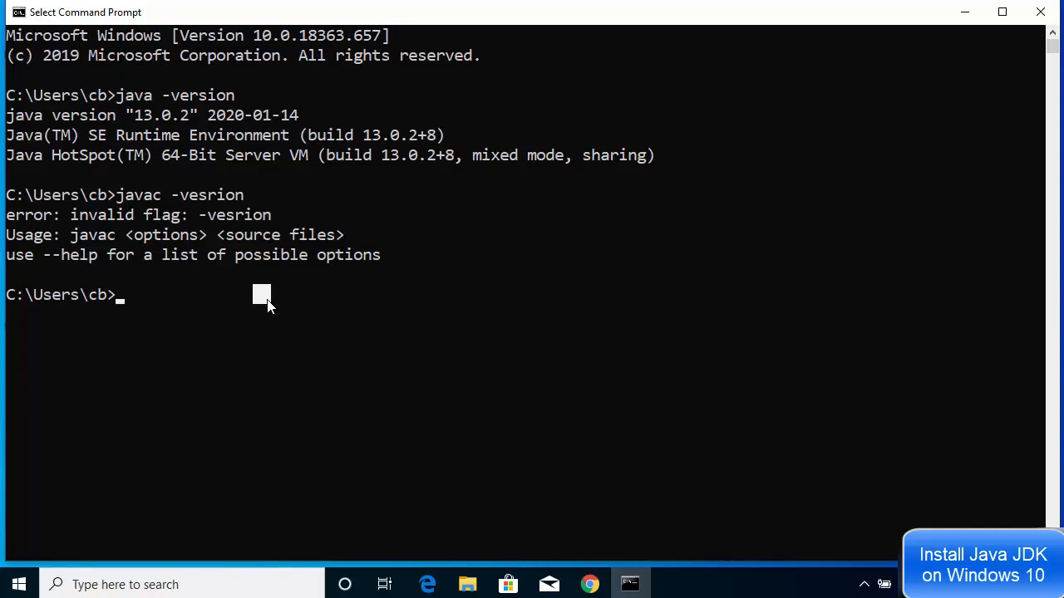
Step: Recall the earlier java -version command, change it to javac -version, run it and examine the reported compiler version
left_click(213, 324)
key("Up")
key("Up")
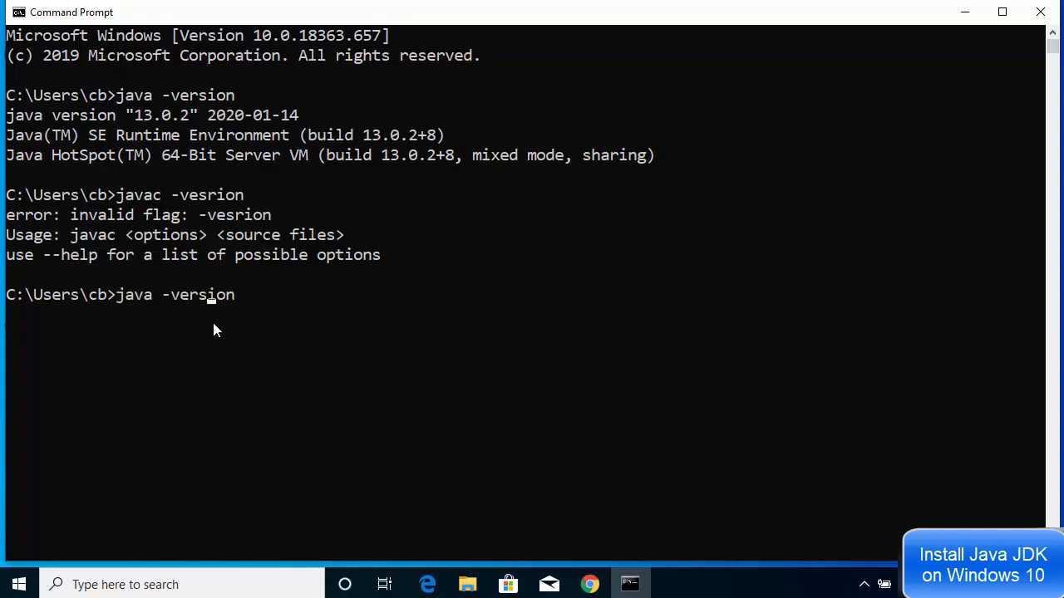
key("Left")
key("Left")
key("Left")
key("Left")
key("Left")
key("Left")
type("c")
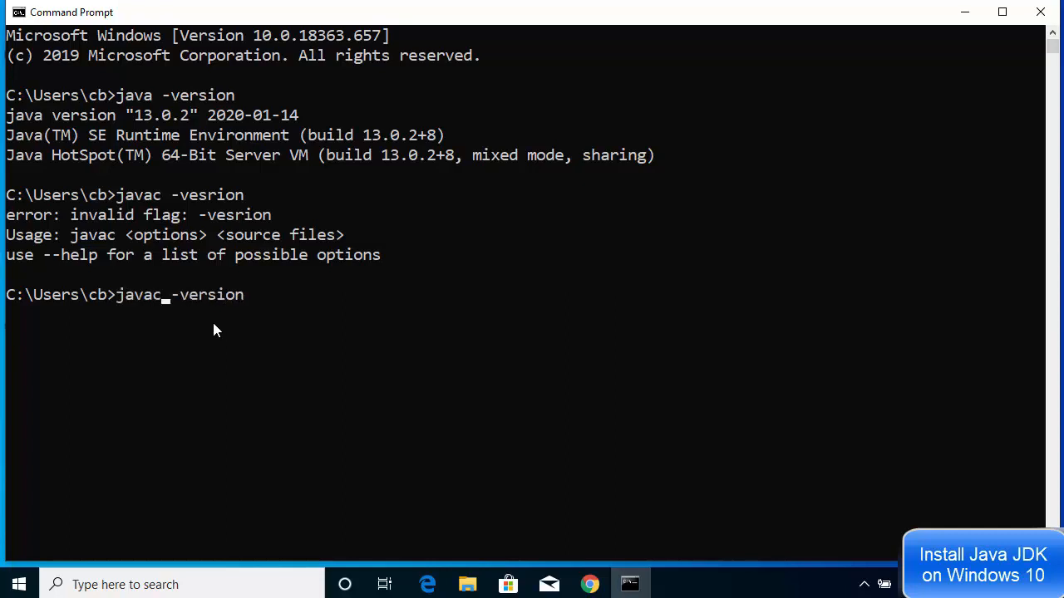
key("Return")
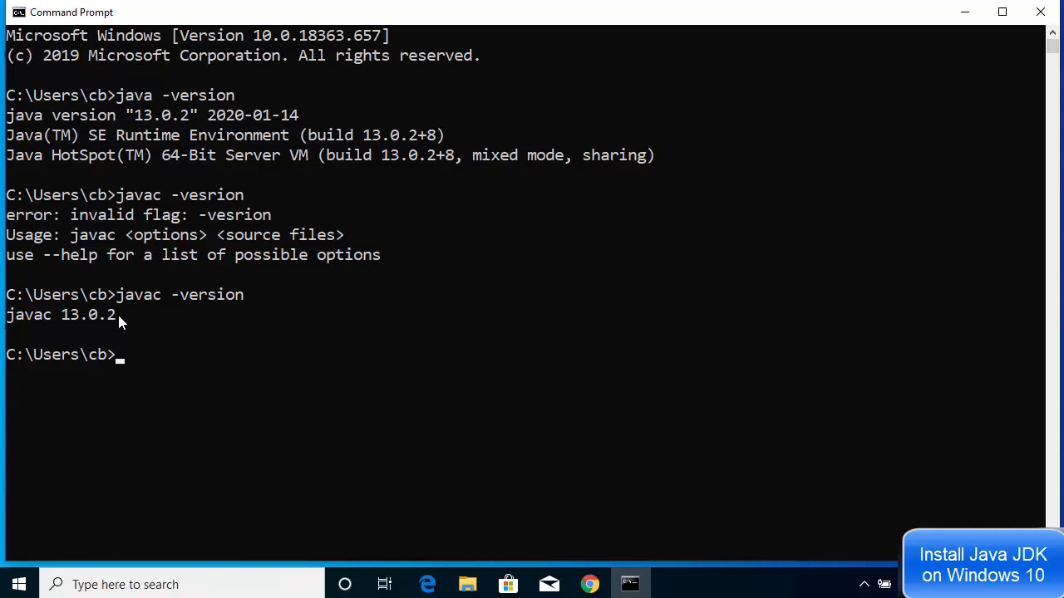
left_click_drag(122, 317, 7, 317)
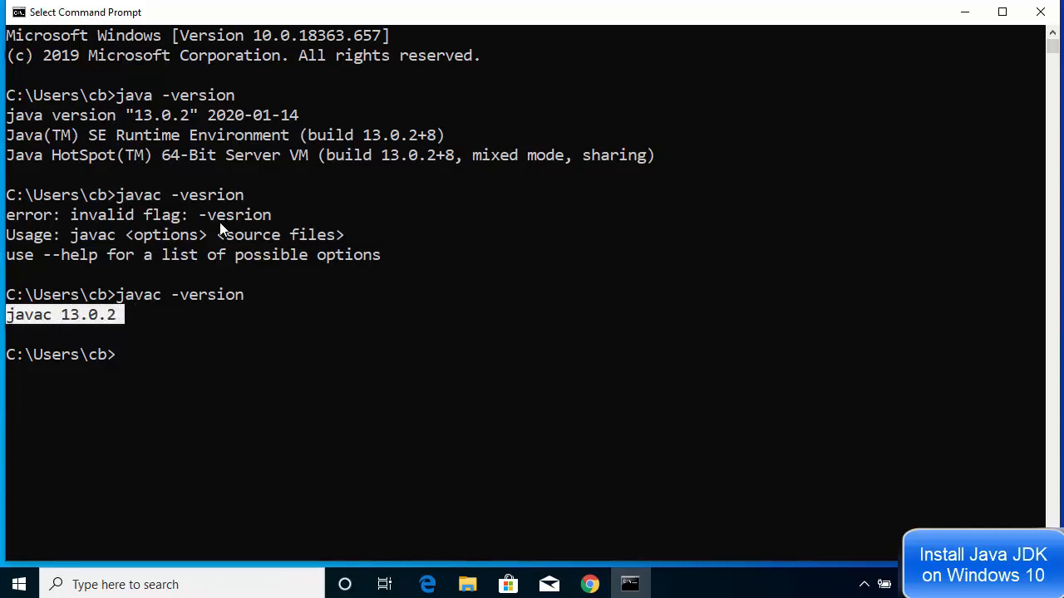
left_click(184, 236)
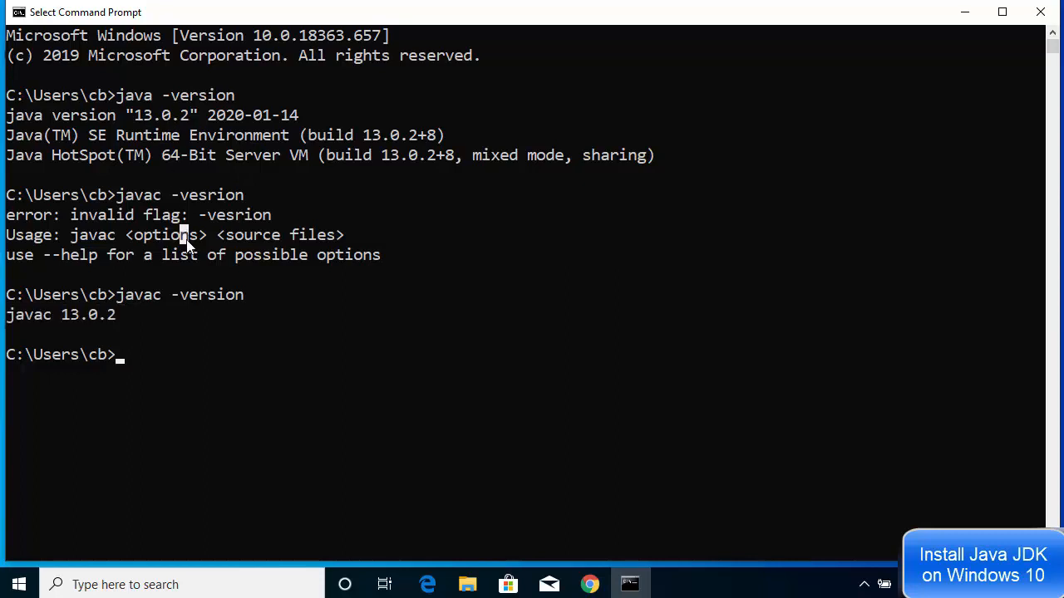
Step: Run echo %JAVA_HOME% and examine the path stored in the variable
left_click(176, 356)
type("echo")
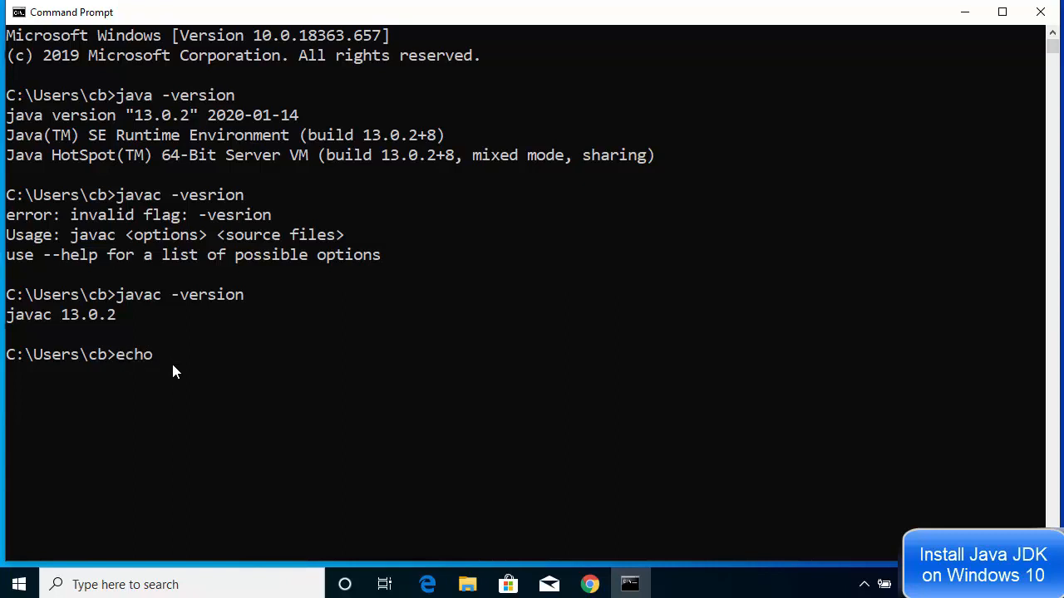
type(" %JAVA_HOME%")
key("Return")
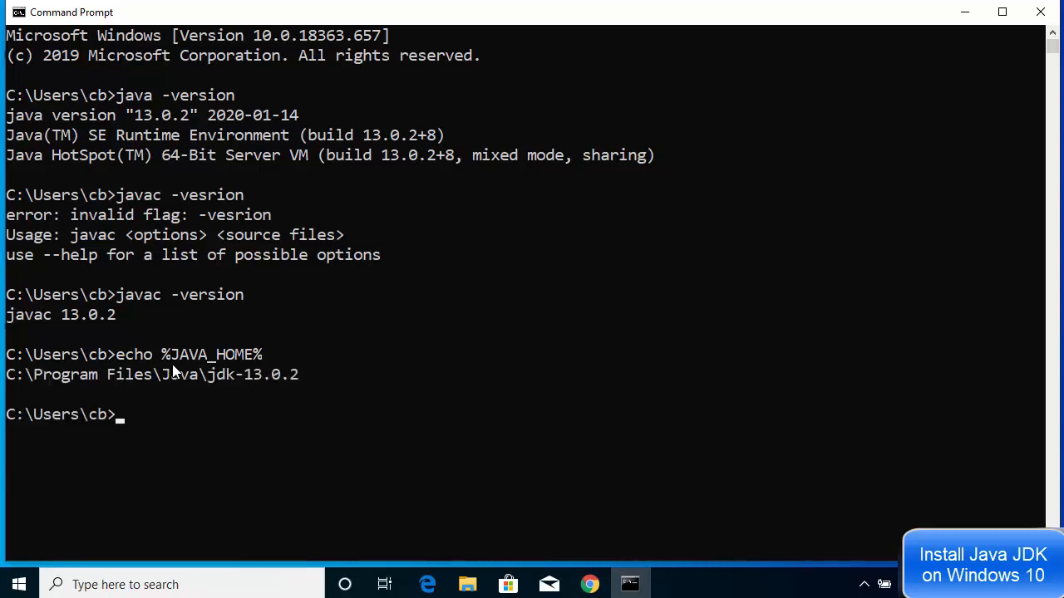
left_click_drag(10, 374, 295, 376)
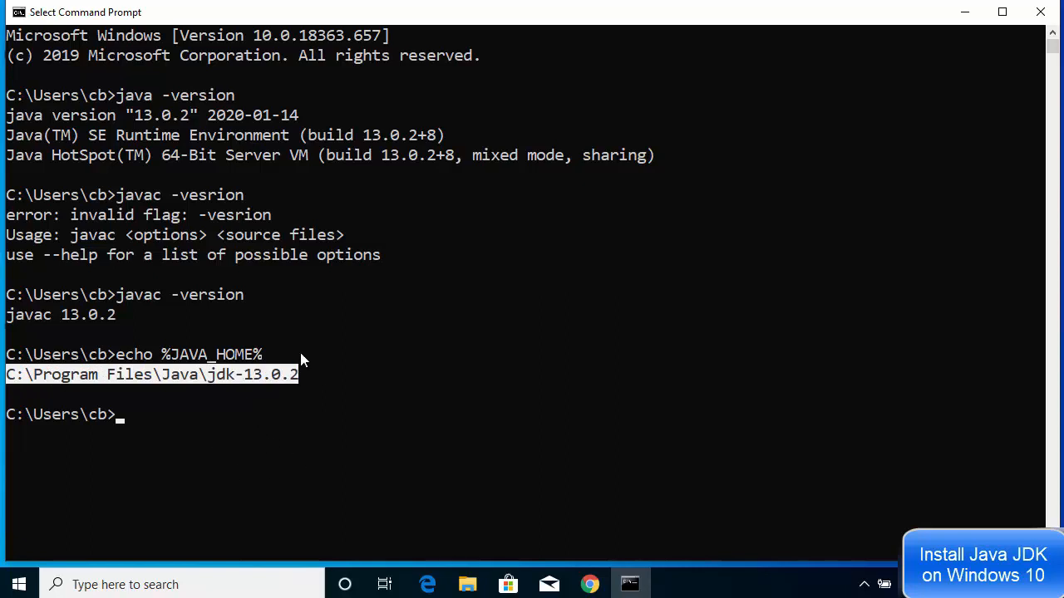
left_click(422, 334)
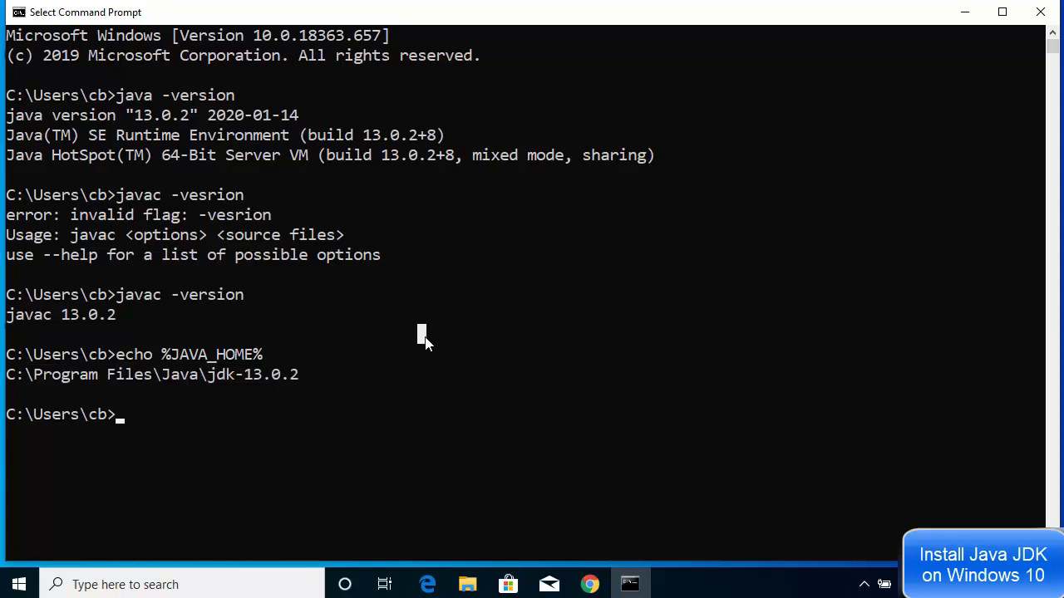